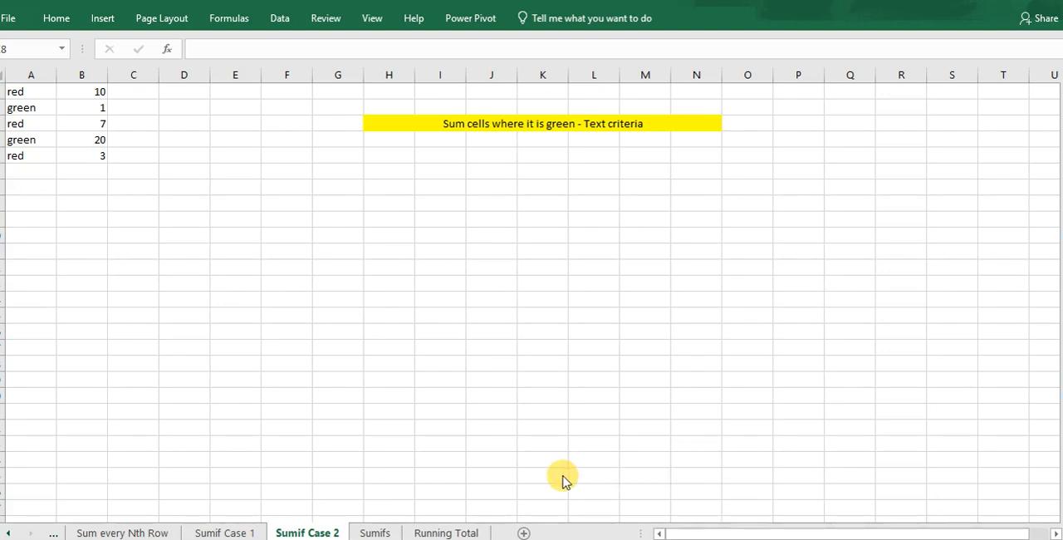
Open the Sum worksheet at the beginning of the workbook.
click(83, 532)
click(7, 533)
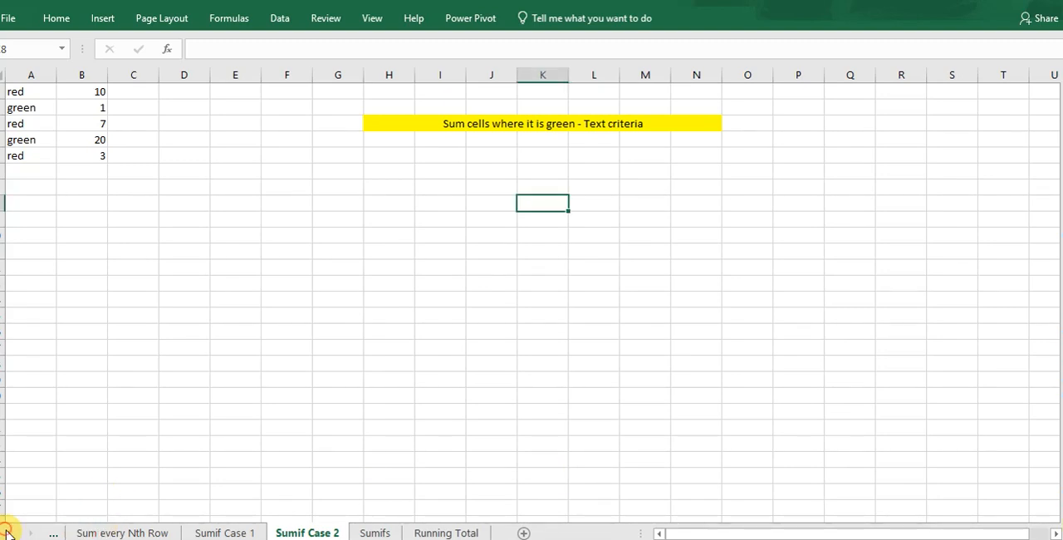
click(7, 532)
click(6, 532)
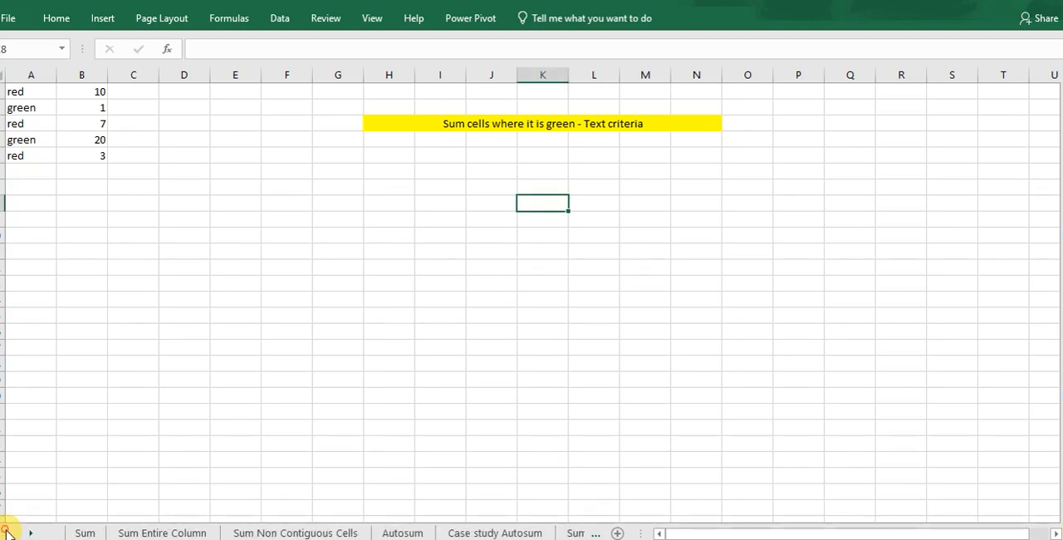
click(83, 532)
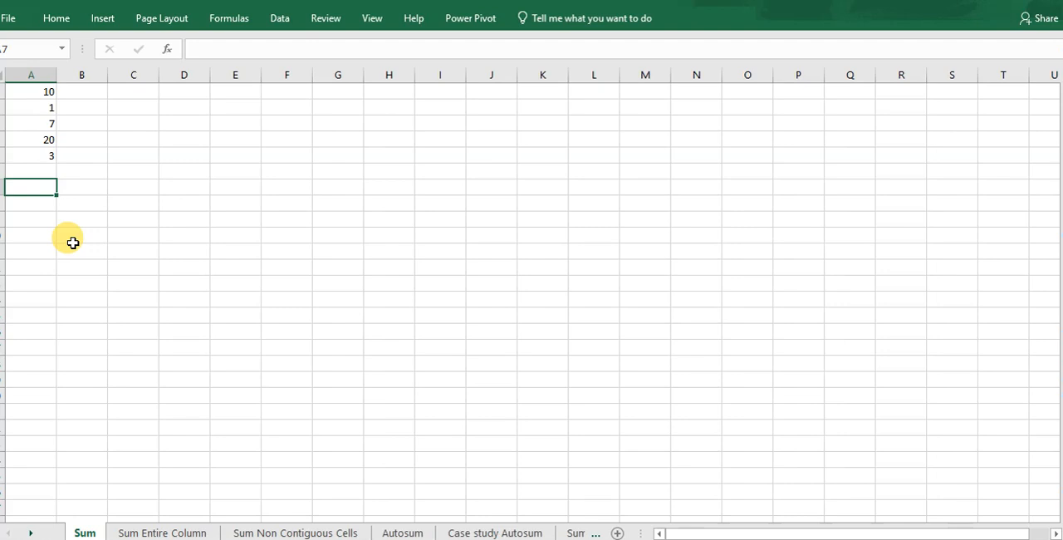
Enter a formula in cell A7 that sums A1:A5.
text(=s)
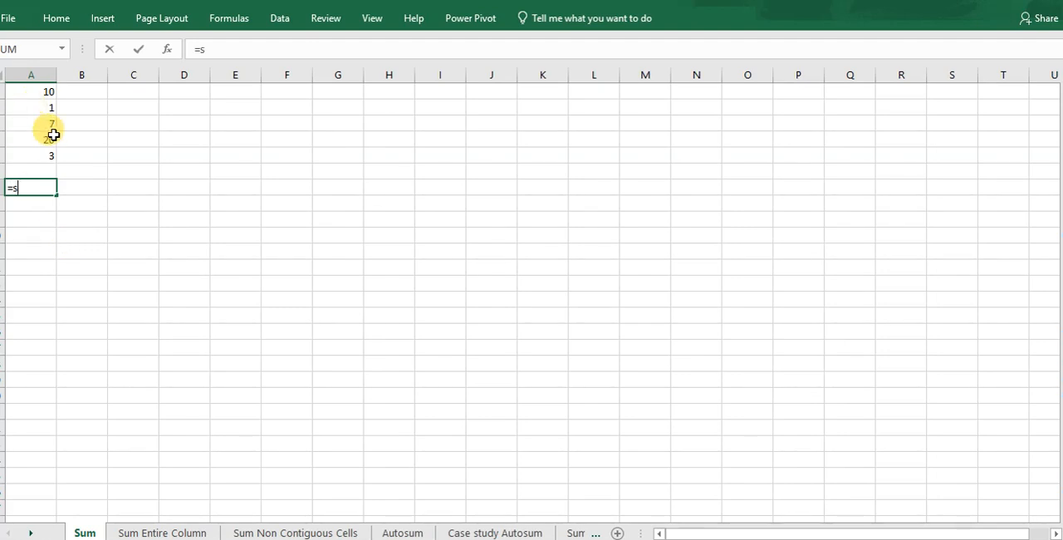
text(um()
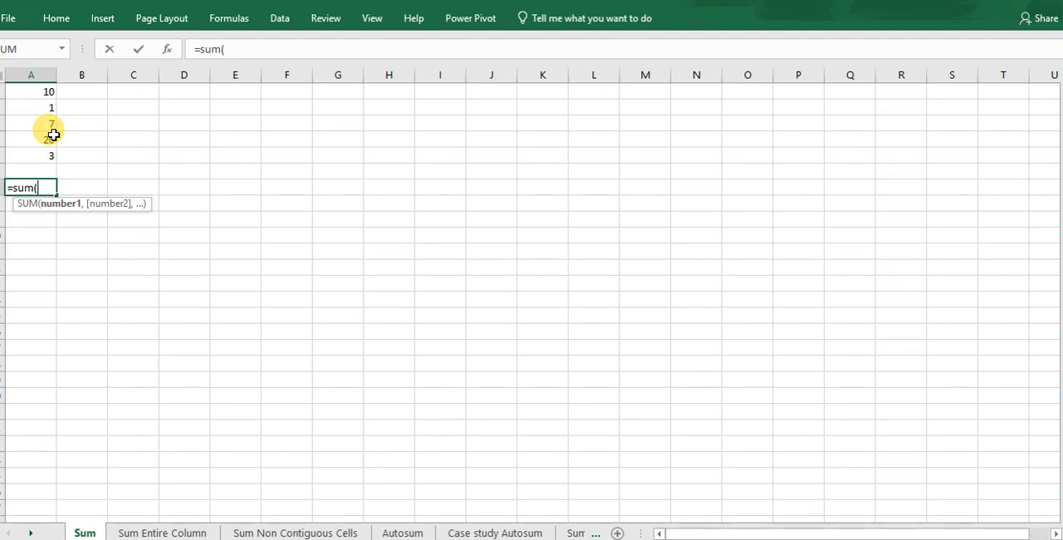
drag(36, 94, 52, 161)
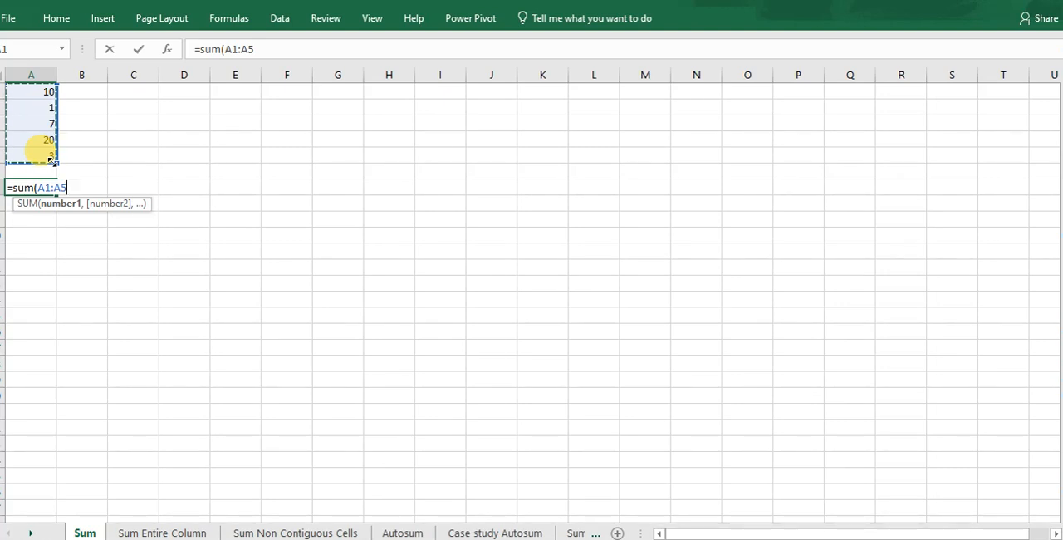
text())
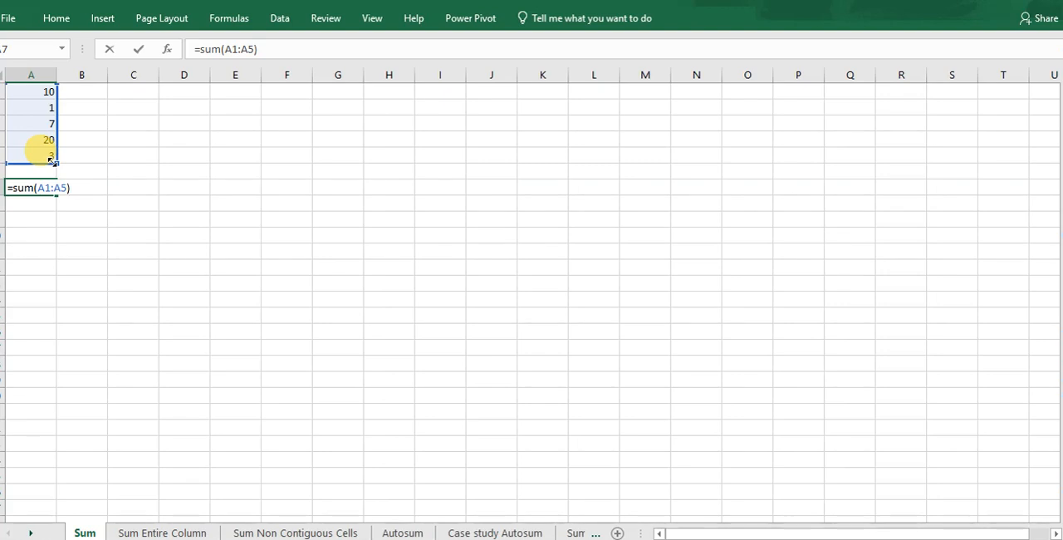
key(Return)
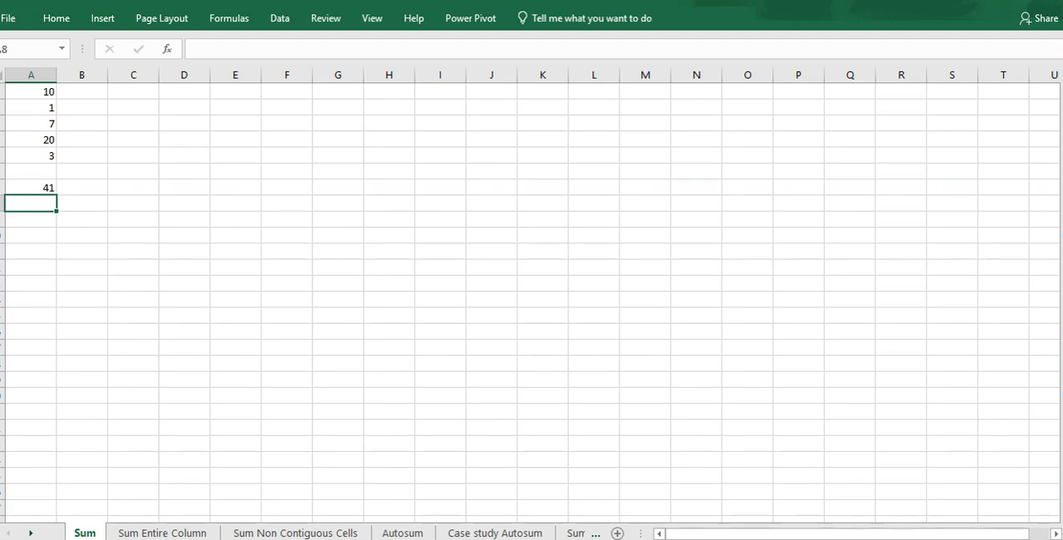
Switch to the PowerPoint presentation and show the Sum Entire Column slide.
key(alt+Tab)
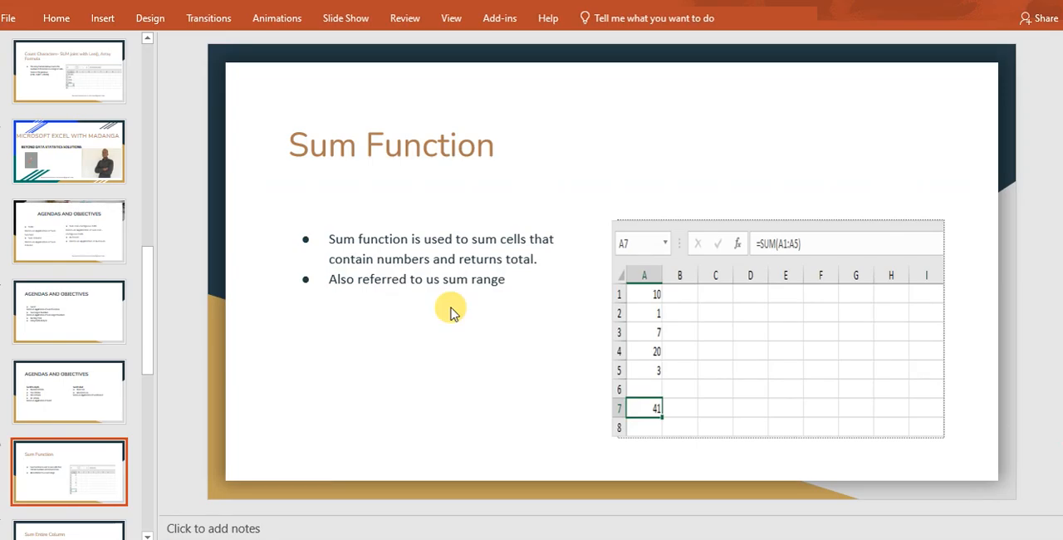
drag(149, 290, 68, 326)
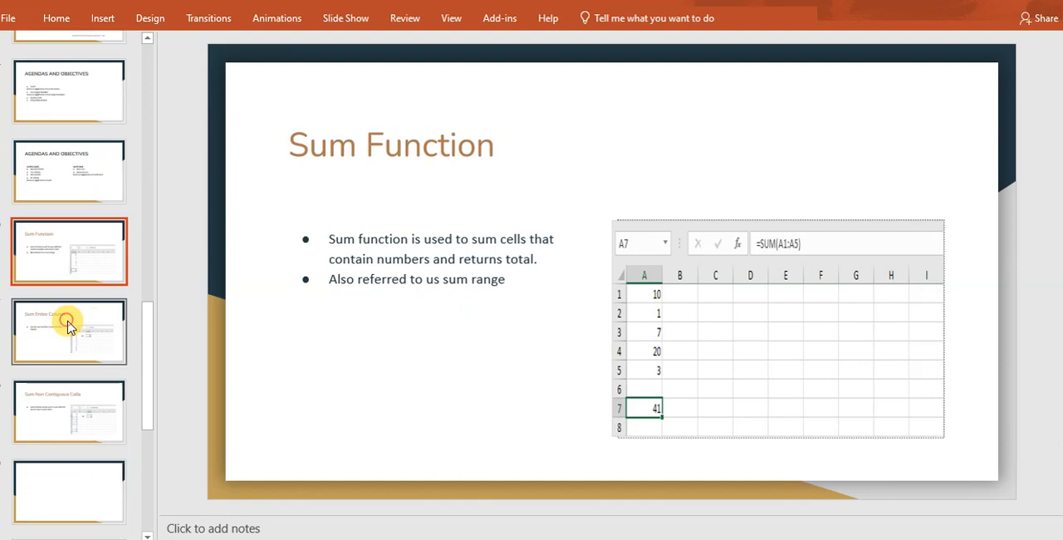
click(68, 327)
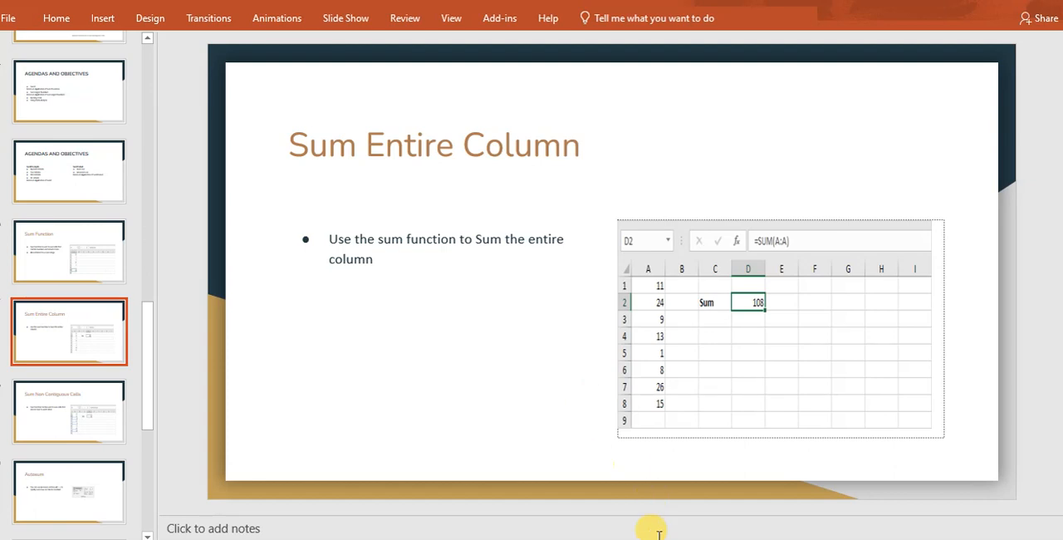
Return to the Excel workbook and open the Sum Entire Column worksheet.
mouse_move(680, 539)
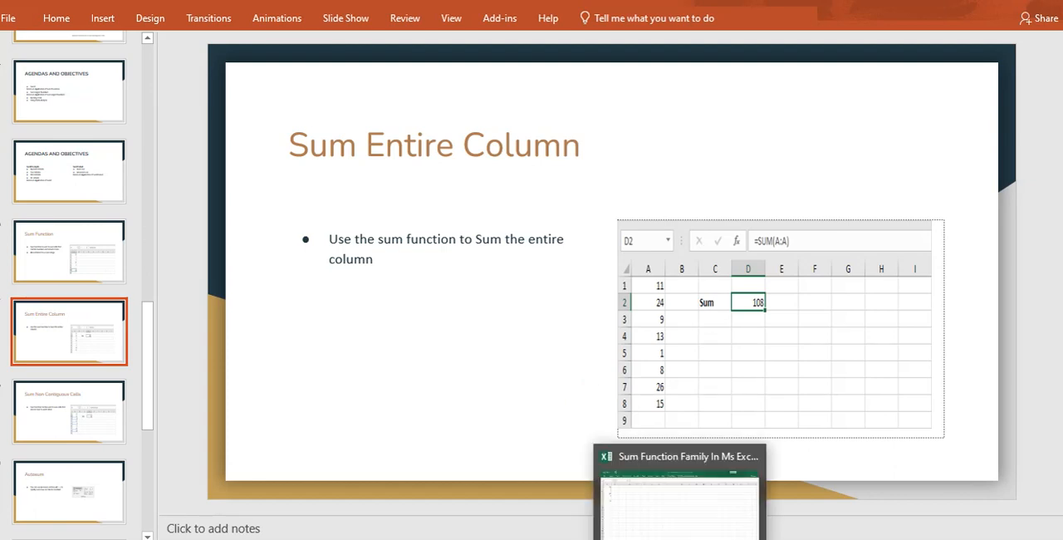
click(679, 498)
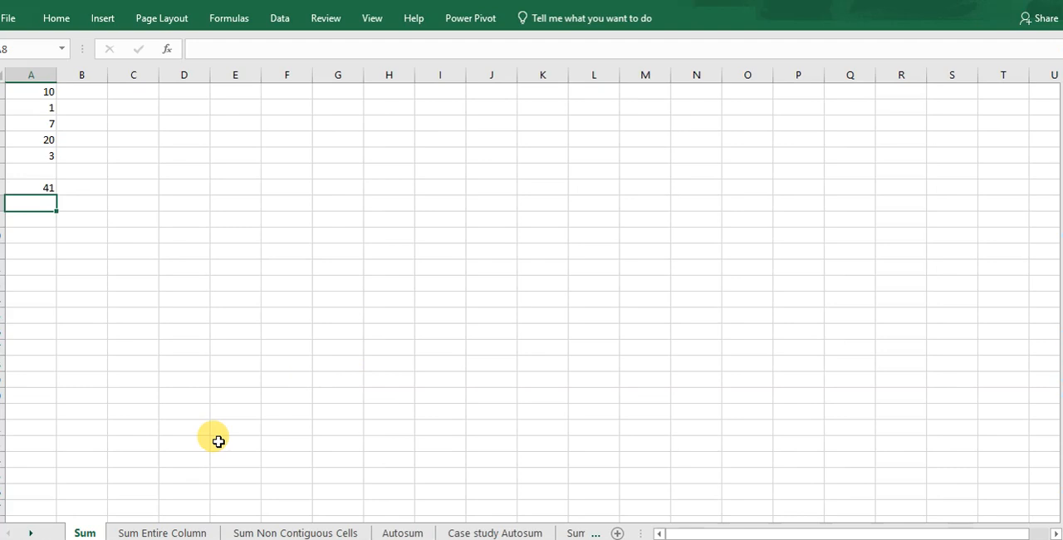
click(180, 534)
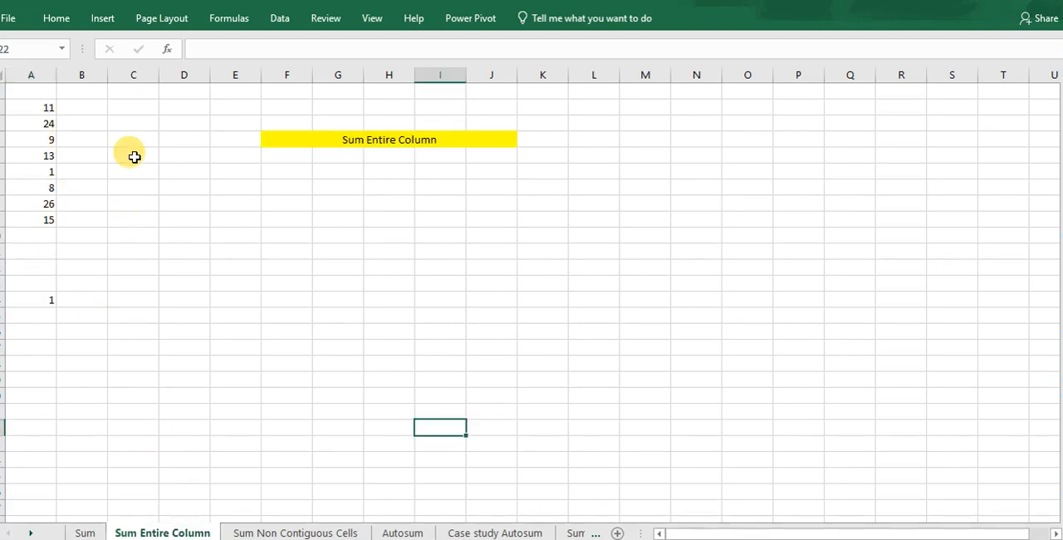
Enter =SUM(A:A) in cell D4 to total all of column A, including its separated entries.
click(177, 138)
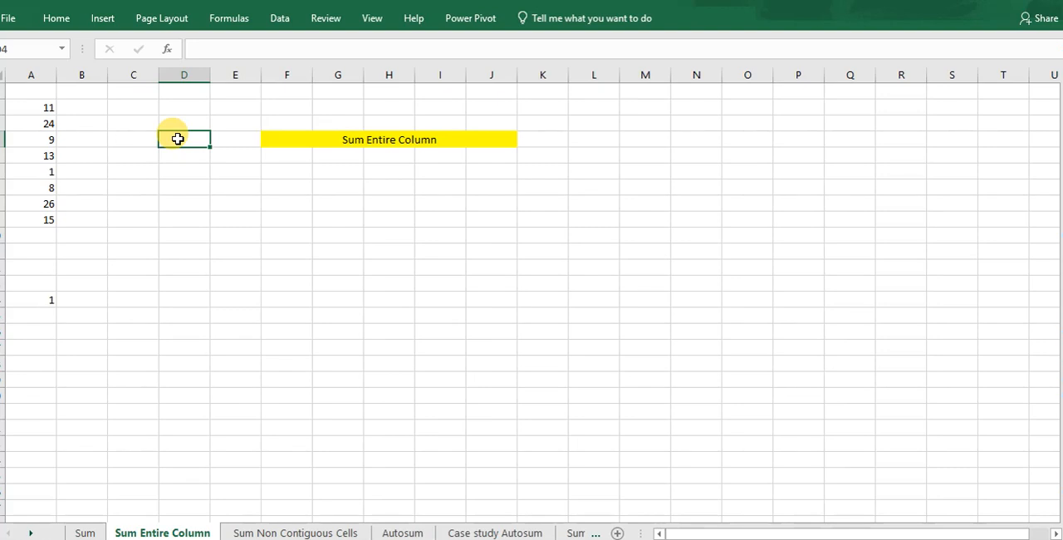
click(45, 108)
click(37, 218)
click(45, 301)
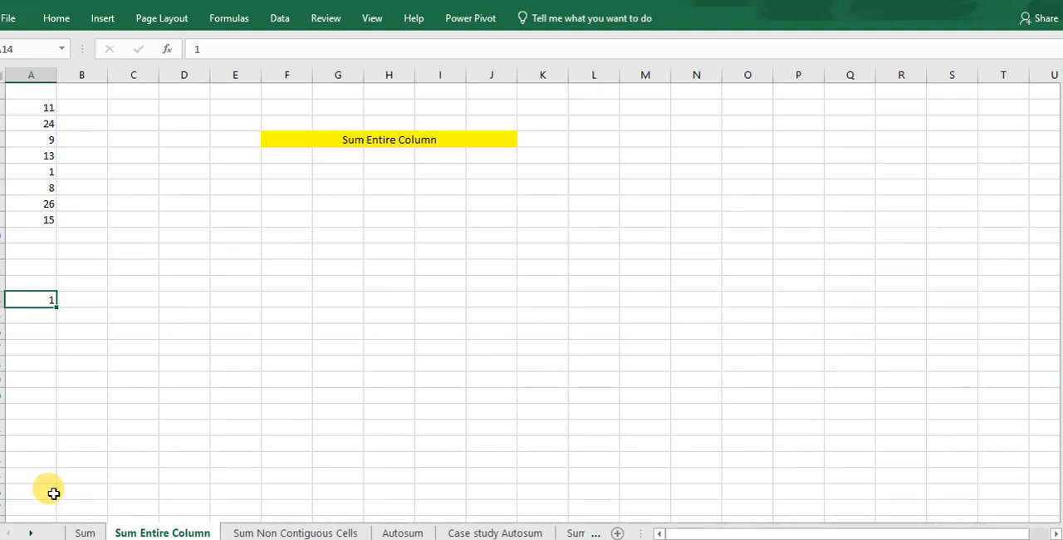
click(187, 143)
text(=sum)
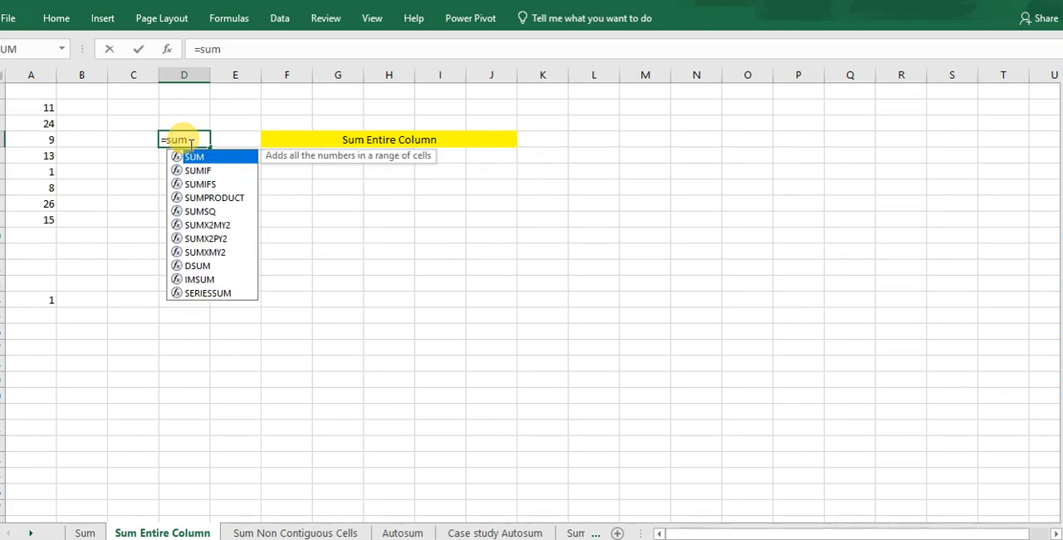
text(()
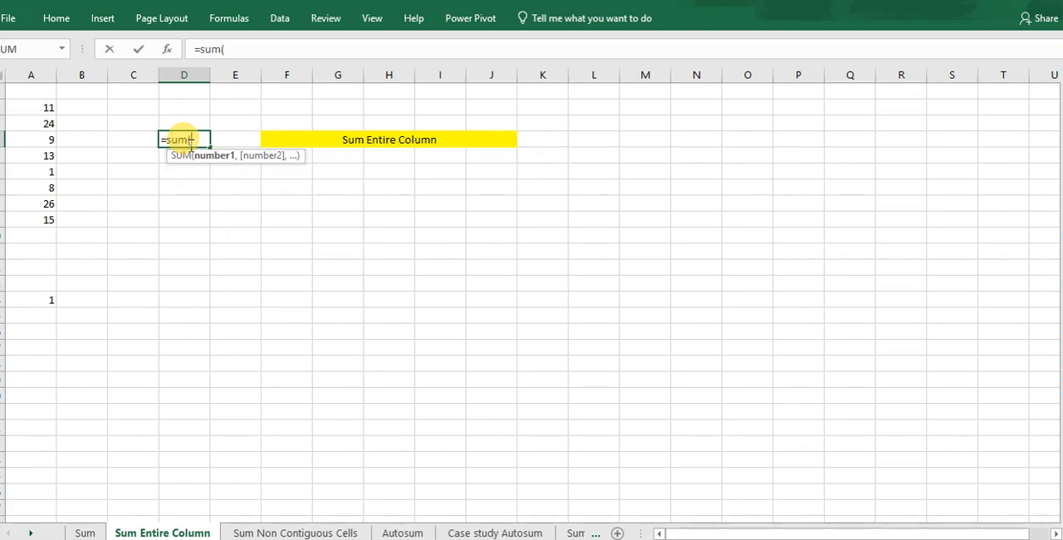
text(A:A)
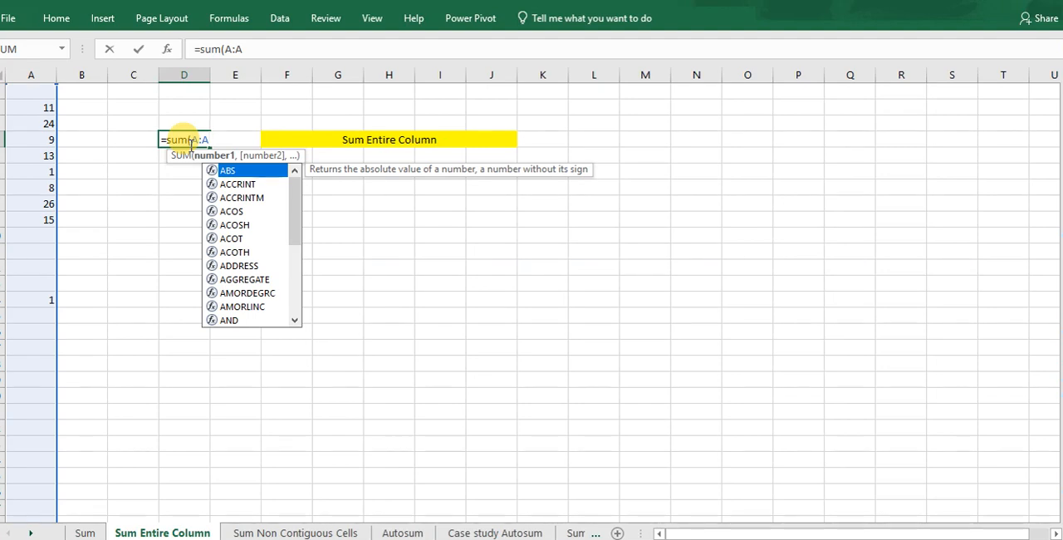
text())
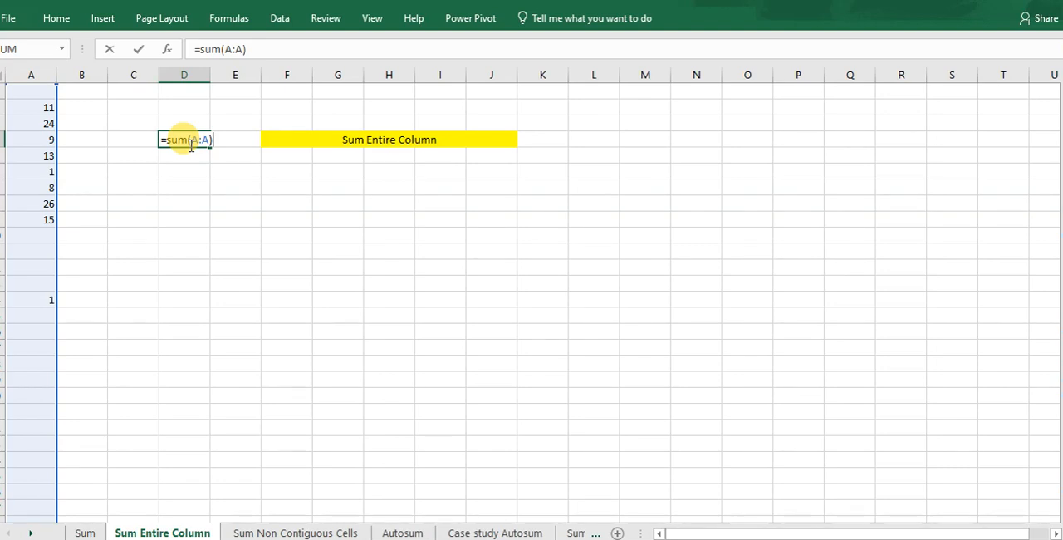
key(Return)
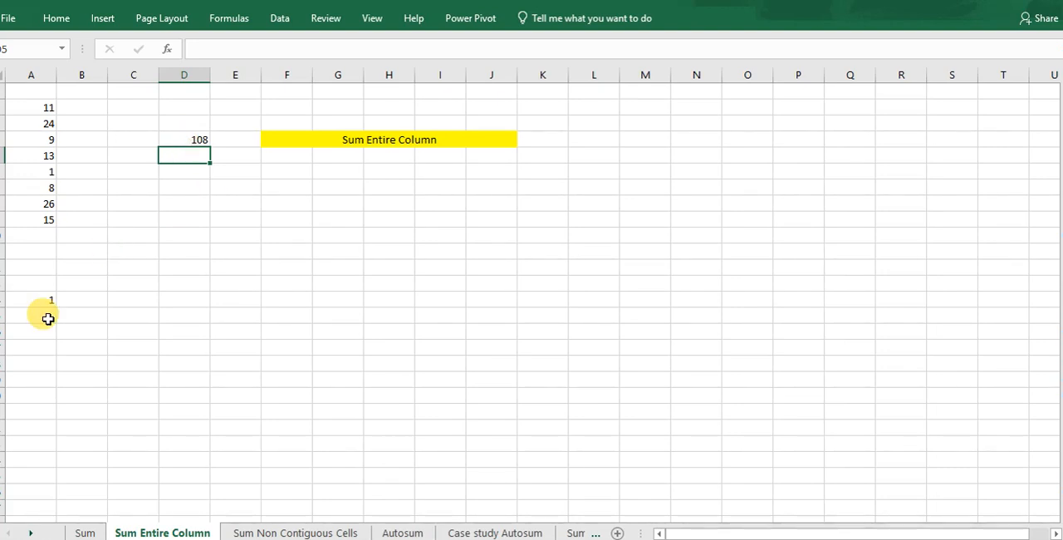
Fill row 21 with 4 in A21, 5 in C21, 10 in E21 and 20 in H21.
click(34, 408)
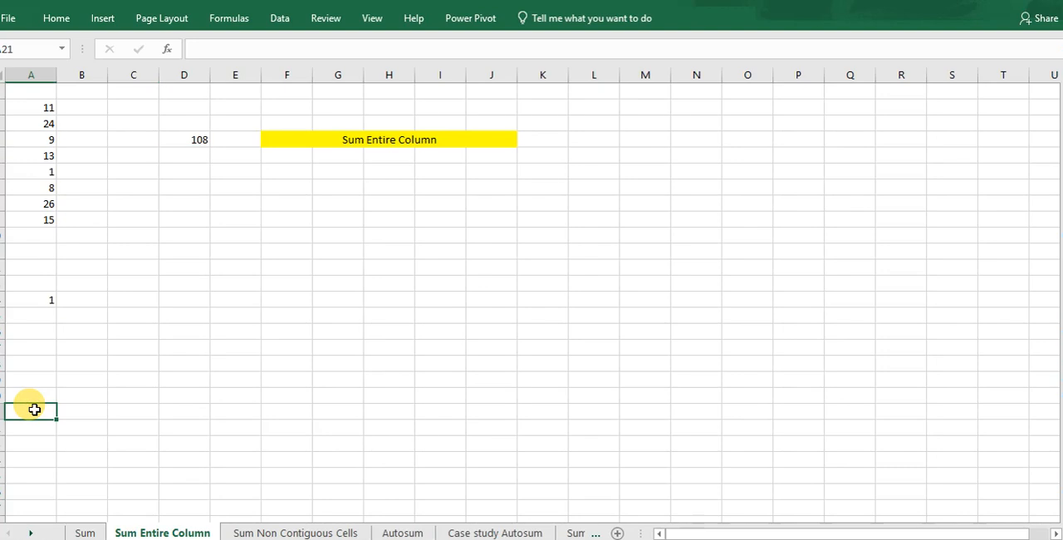
text(4)
click(147, 407)
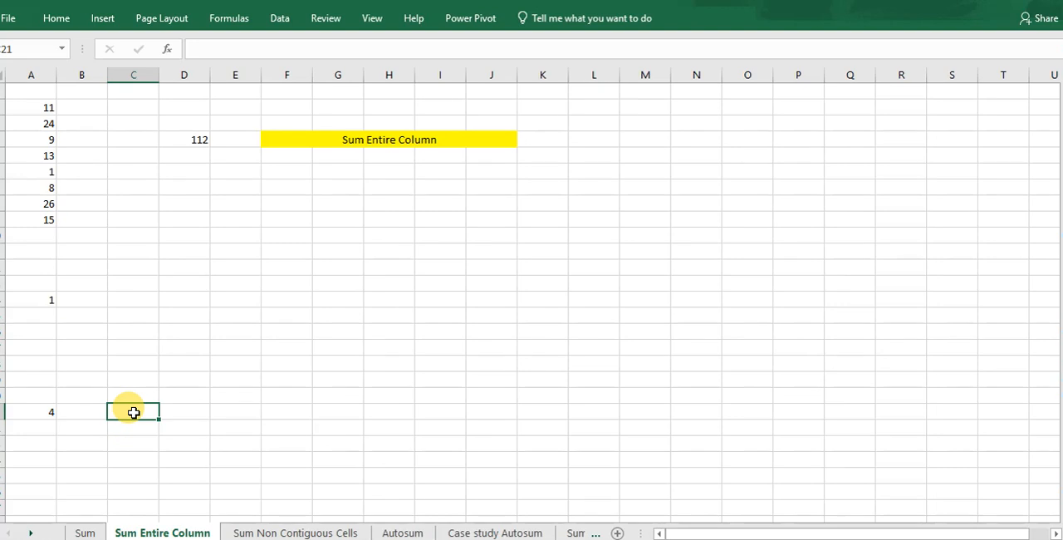
text(5)
click(252, 415)
text(10)
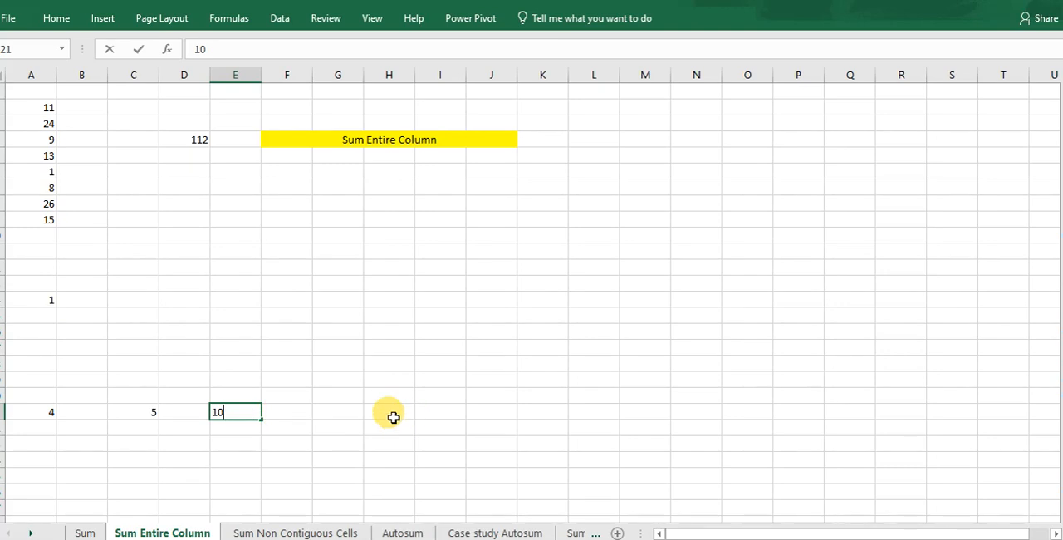
click(394, 420)
text(20)
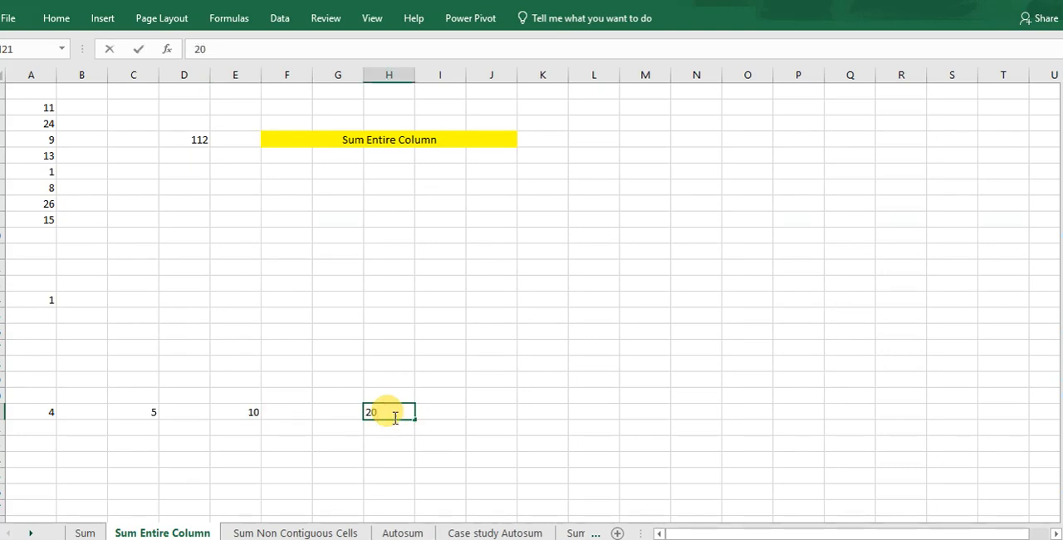
click(273, 318)
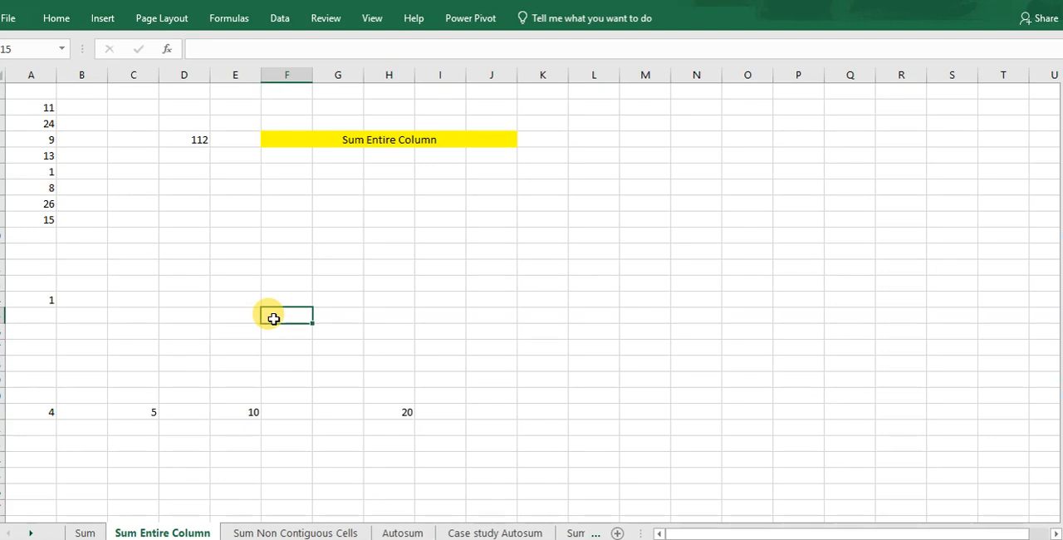
Enter =SUM(21:21) in cell F18 to total the whole of row 21.
click(284, 358)
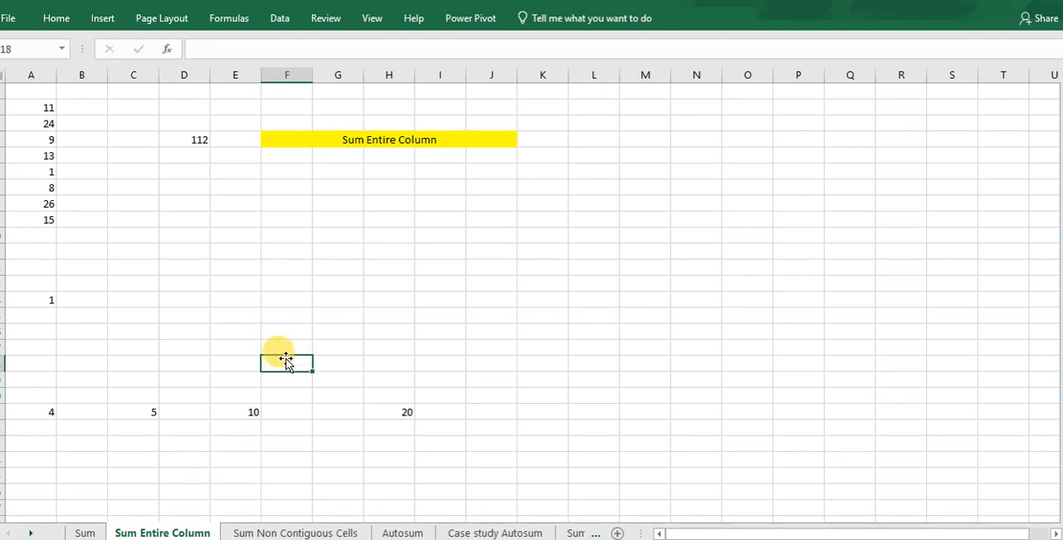
text(=sum)
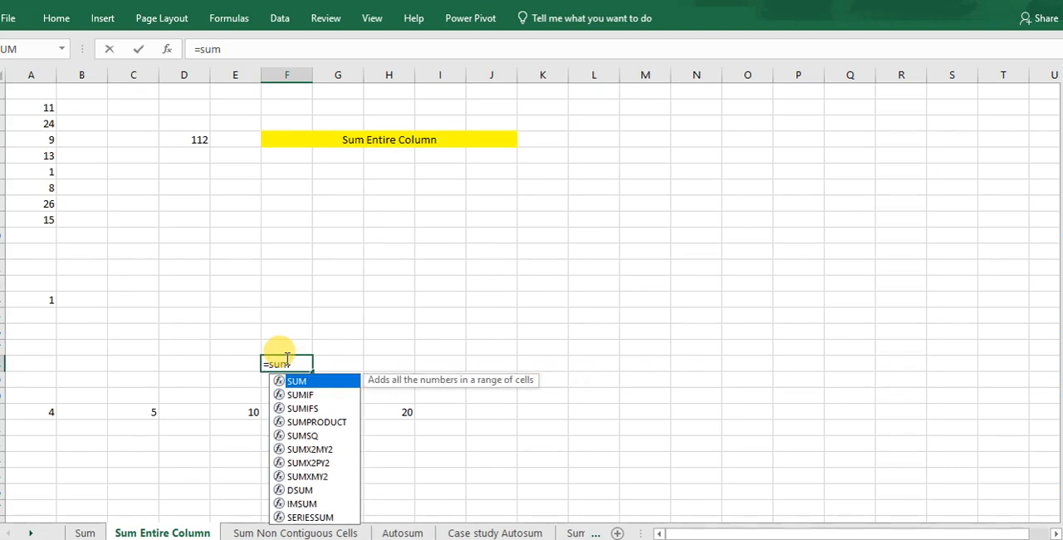
text(()
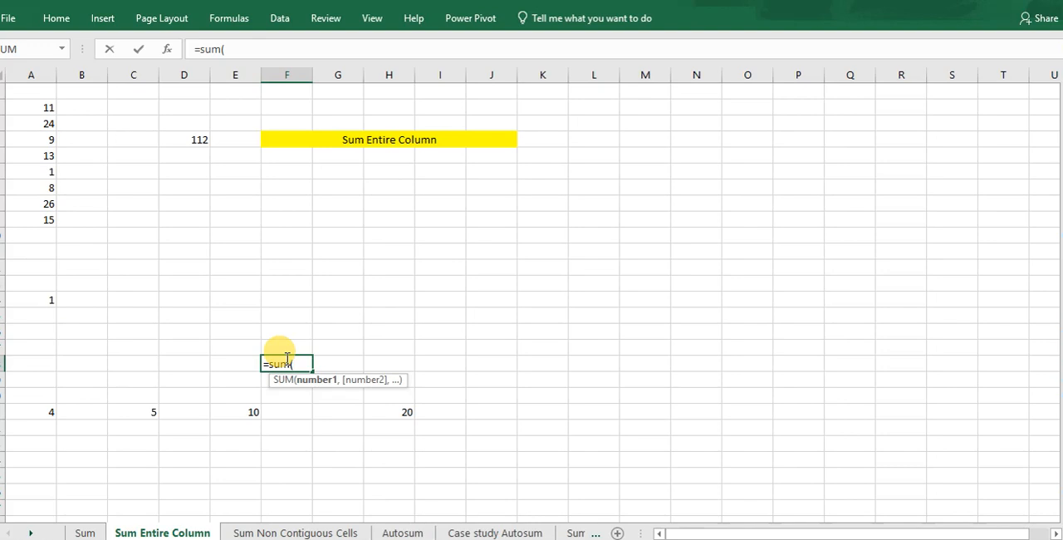
text(5)
key(BackSpace)
text(21:2)
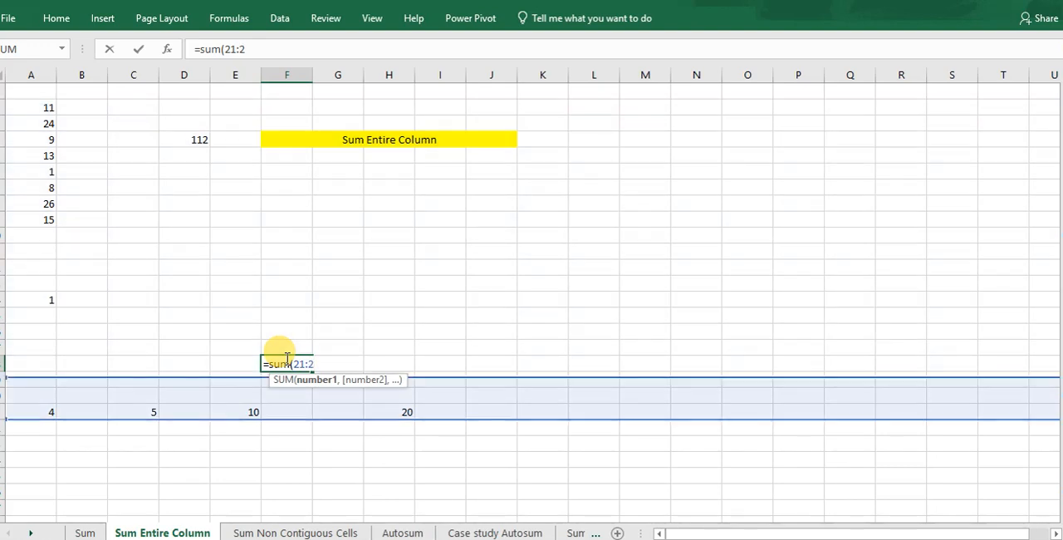
text(1))
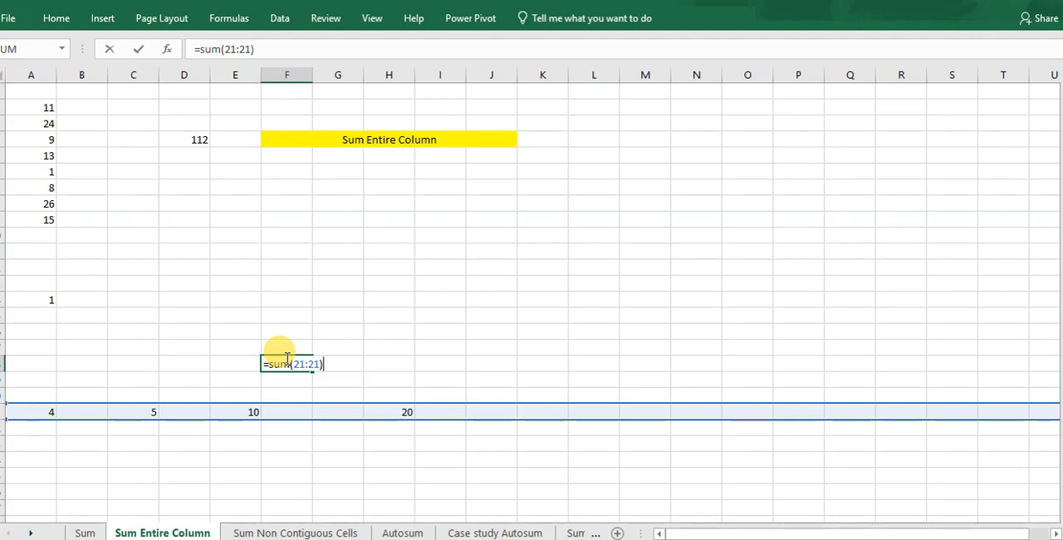
key(Return)
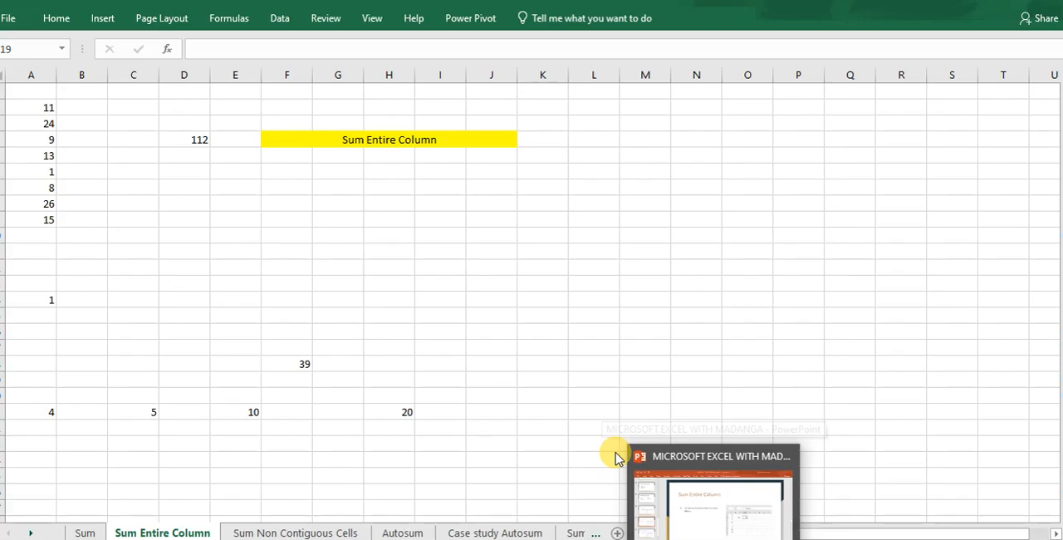
View the Sum Non Contiguous Cells slide in PowerPoint, and open the worksheet of the same name in Excel.
click(631, 462)
click(68, 416)
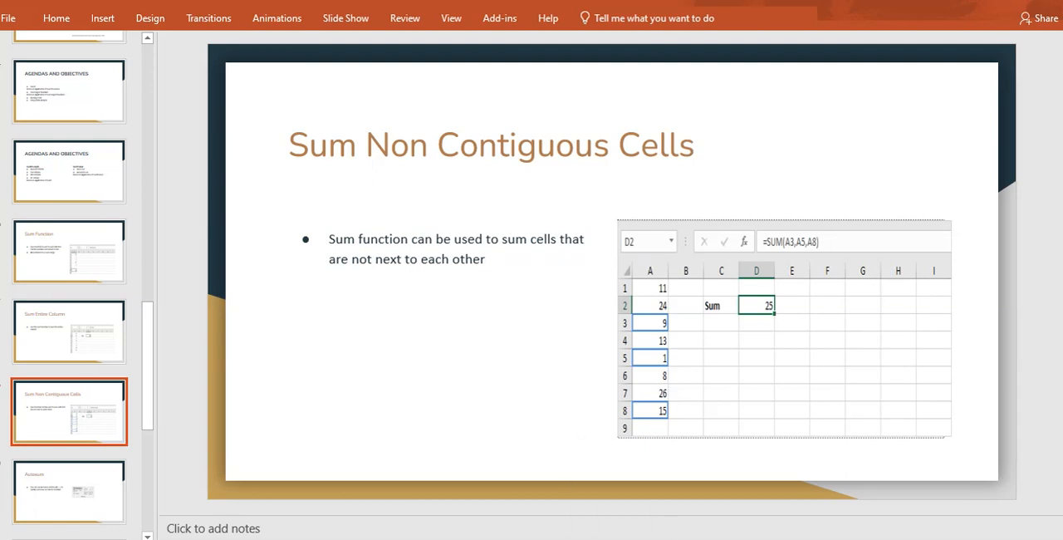
mouse_move(664, 538)
click(664, 498)
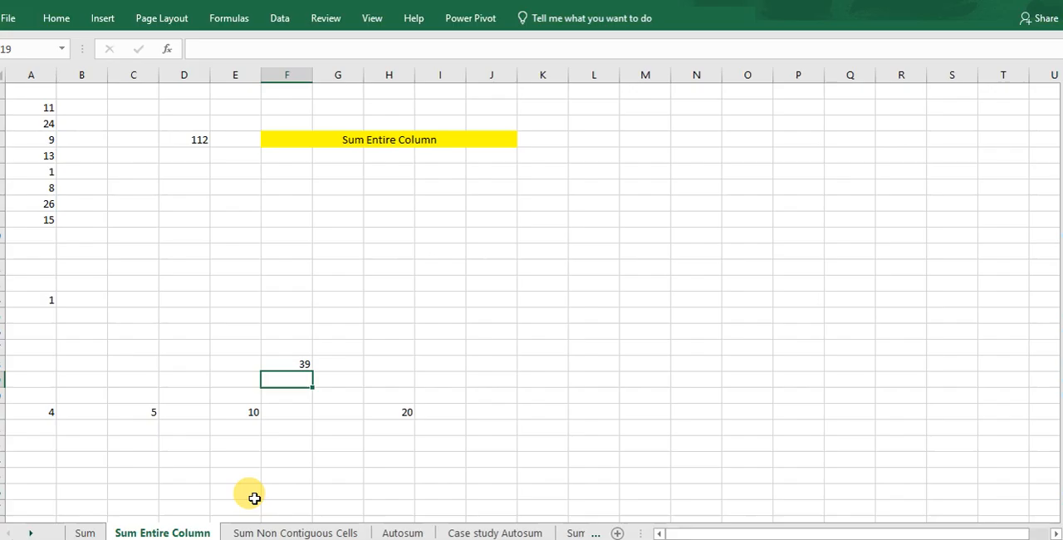
click(260, 532)
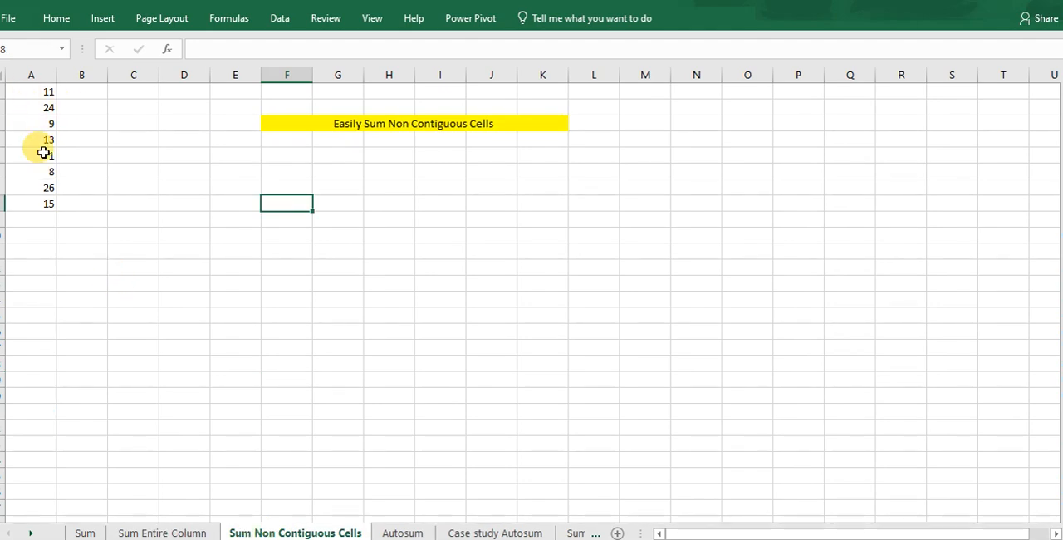
Enter =SUM(A3,A5,A8) in cell A10 to total the three non-contiguous cells.
click(36, 239)
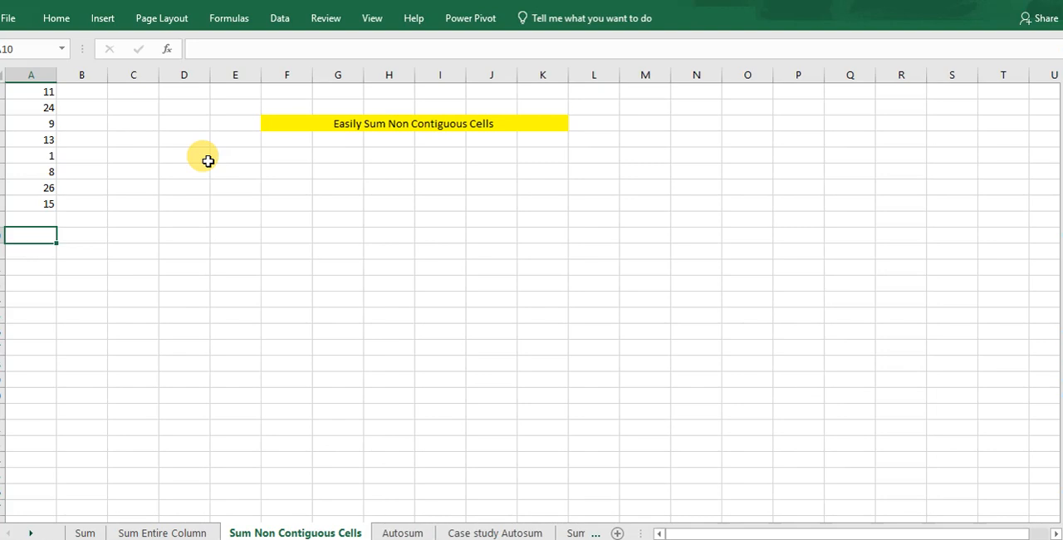
text(=sum()
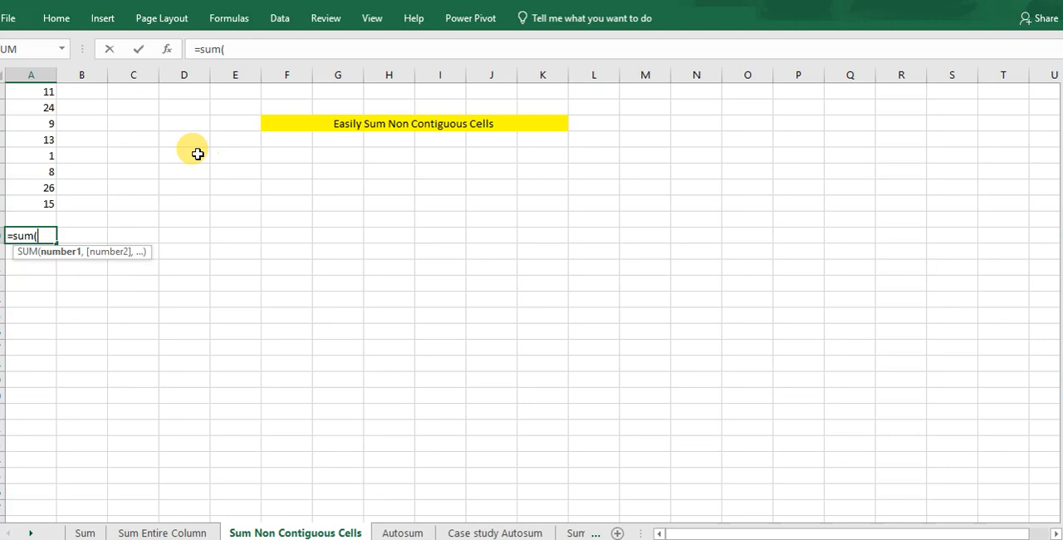
click(37, 124)
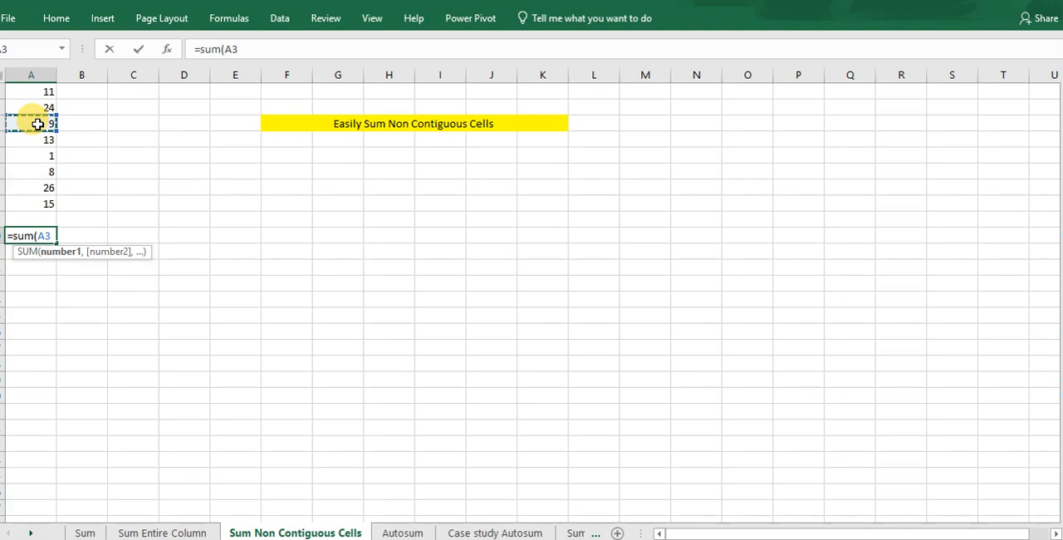
text(,)
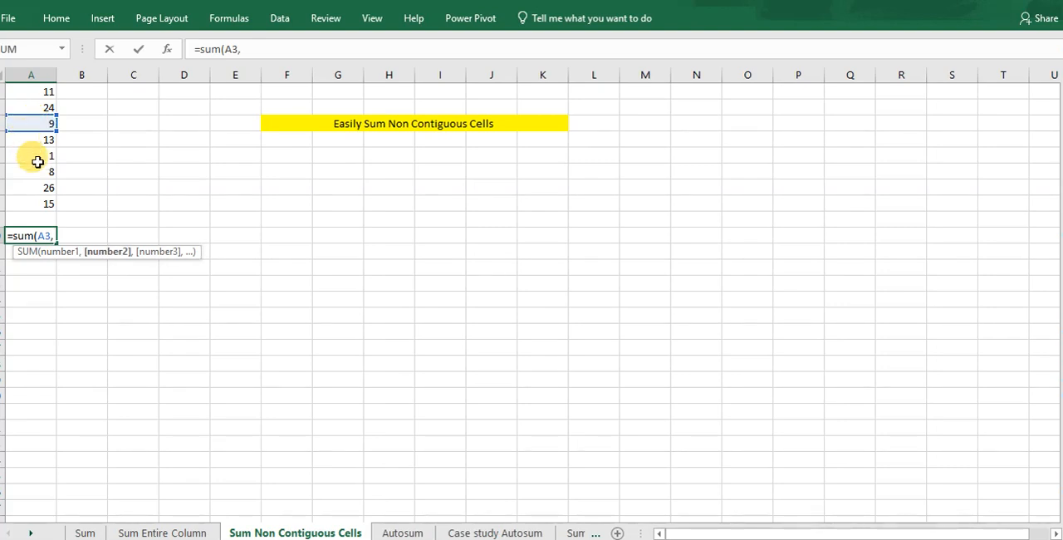
click(35, 160)
text(,)
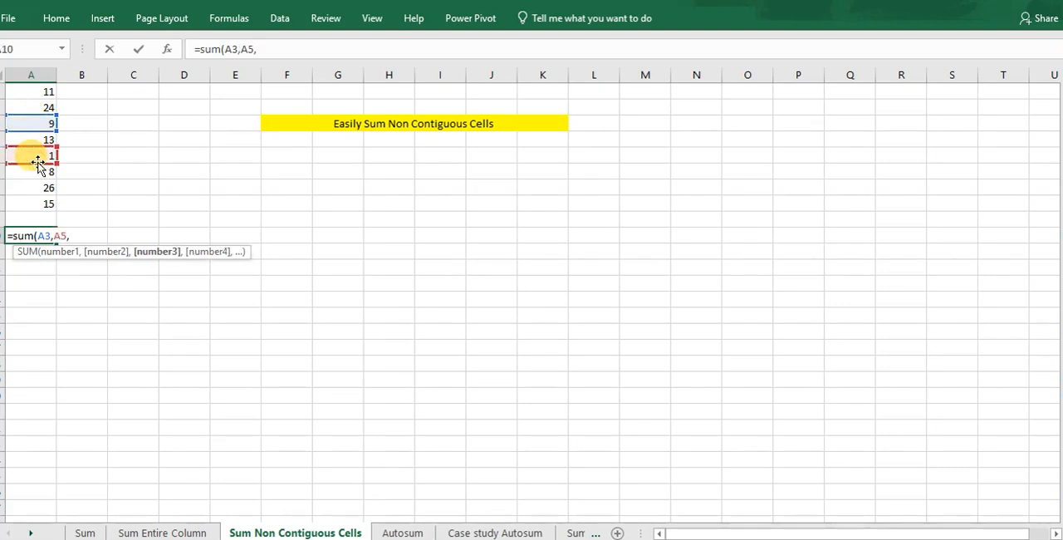
click(33, 203)
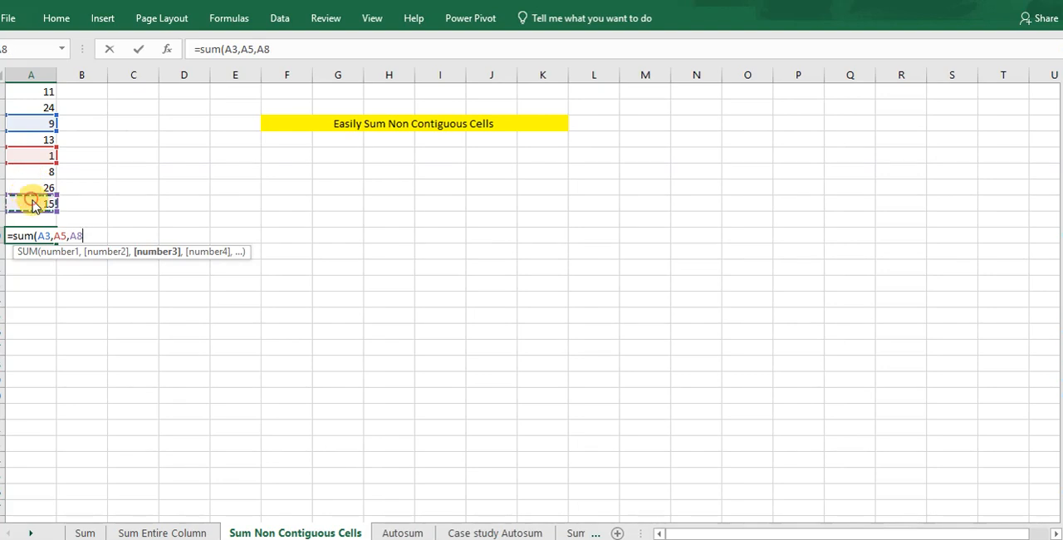
text())
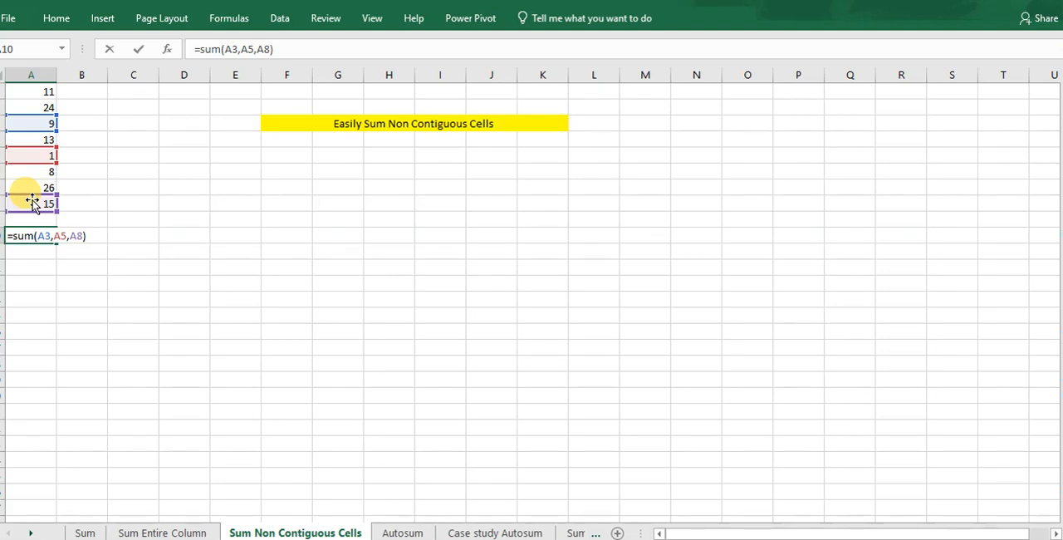
key(Return)
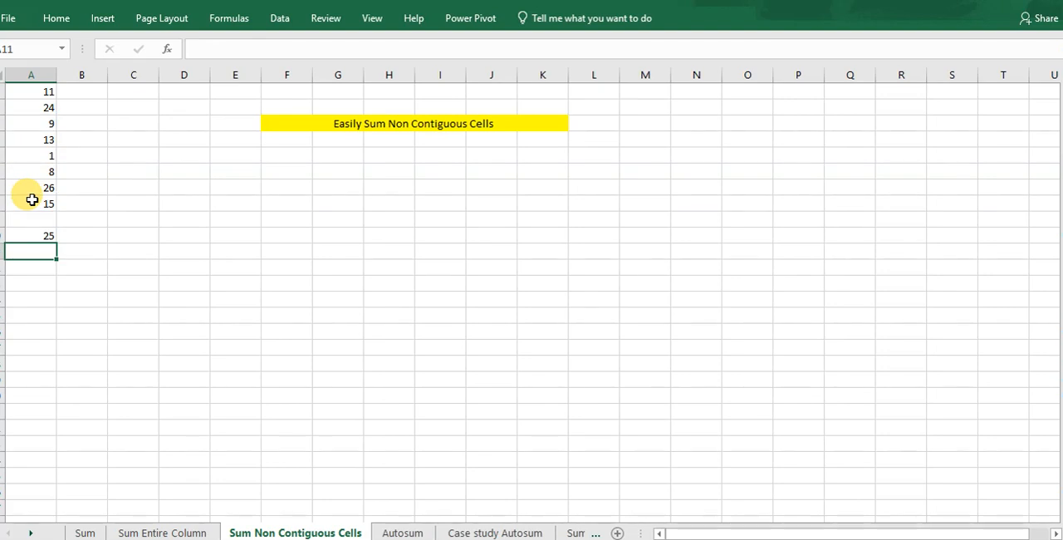
Enter =A3+A5+A8 in cell A11 to add the same three cells with plus operators.
text(=)
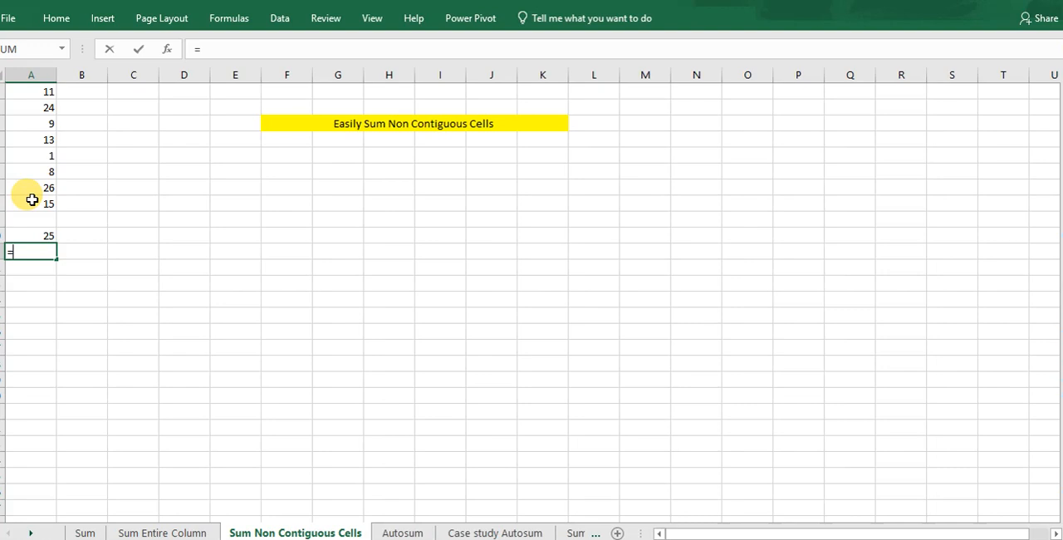
click(32, 122)
text(+)
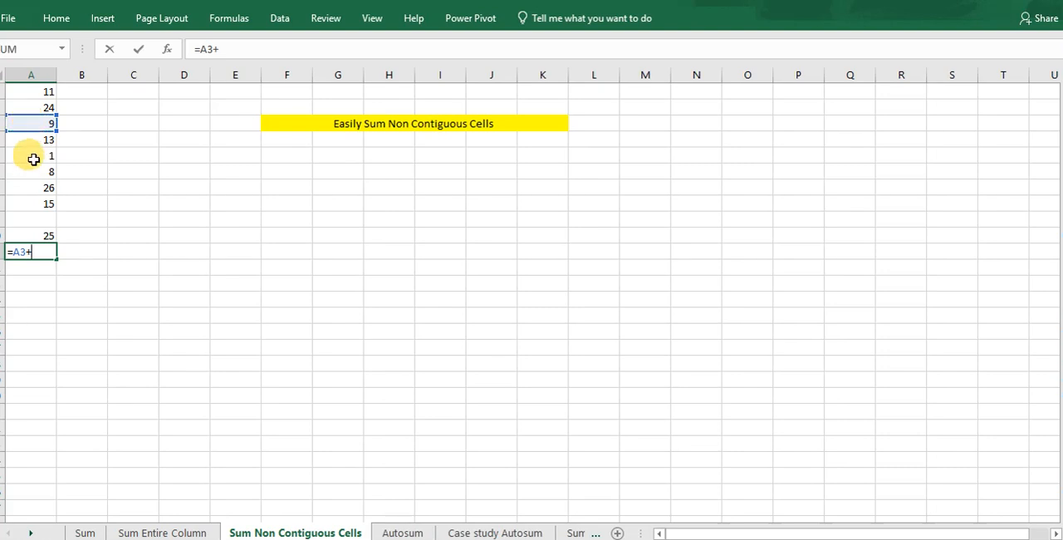
click(34, 159)
text(+)
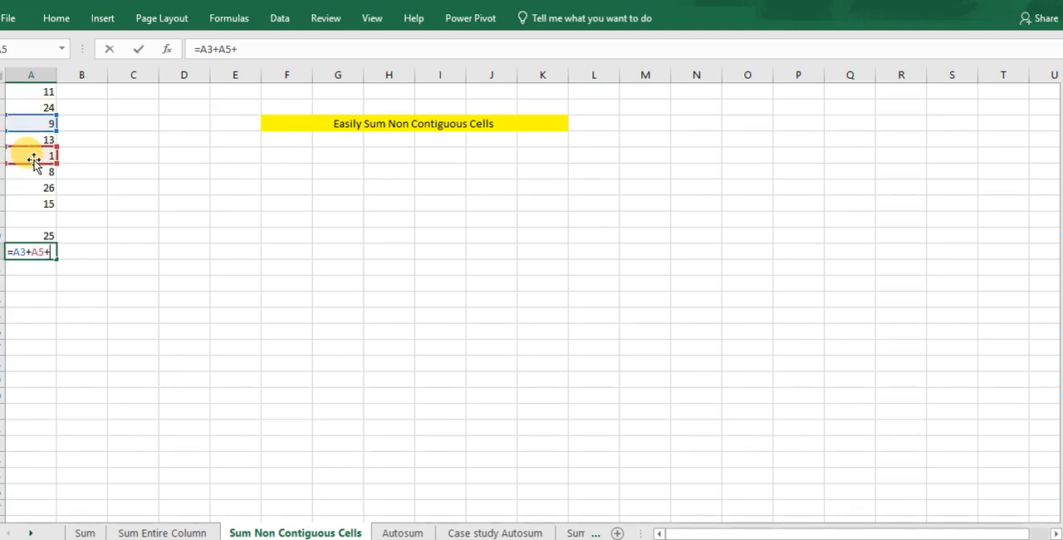
click(32, 204)
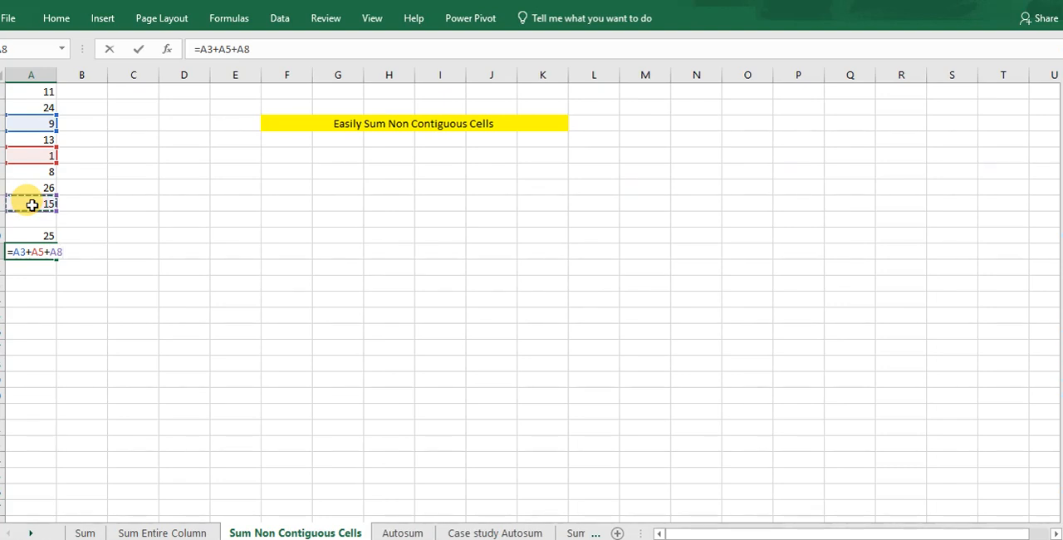
key(Return)
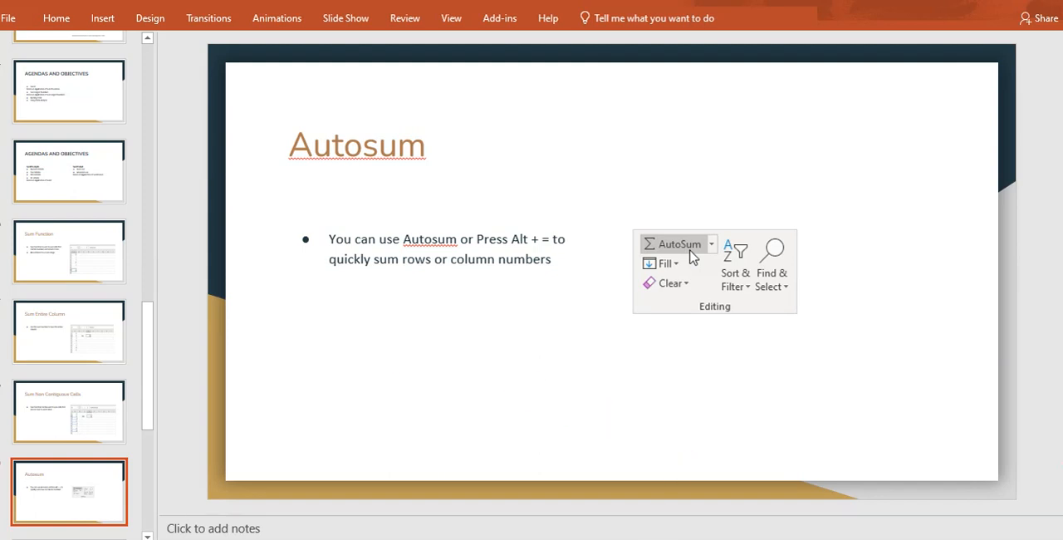
Switch from the Autosum slide in PowerPoint to Excel and open the Autosum worksheet.
click(325, 538)
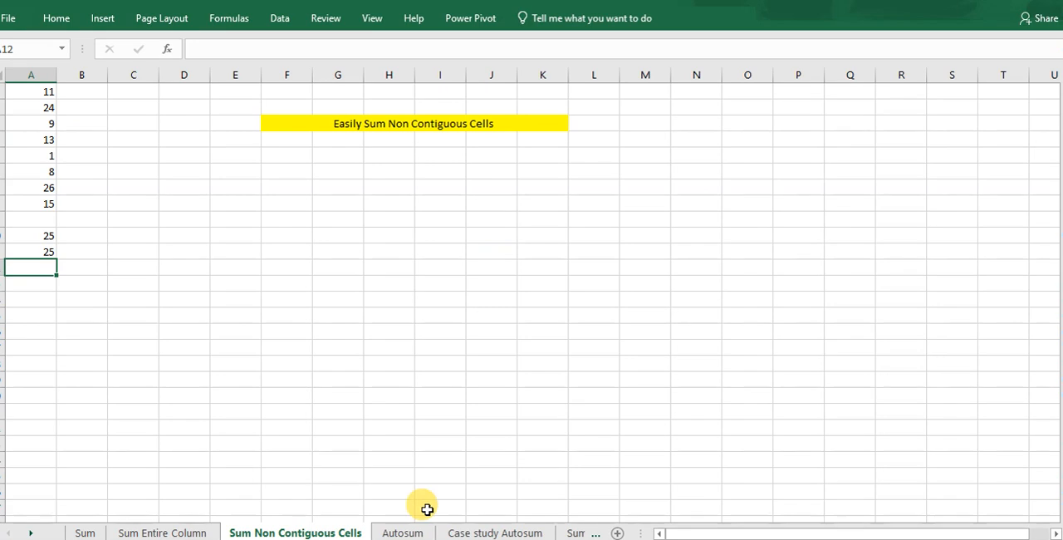
click(414, 532)
click(414, 531)
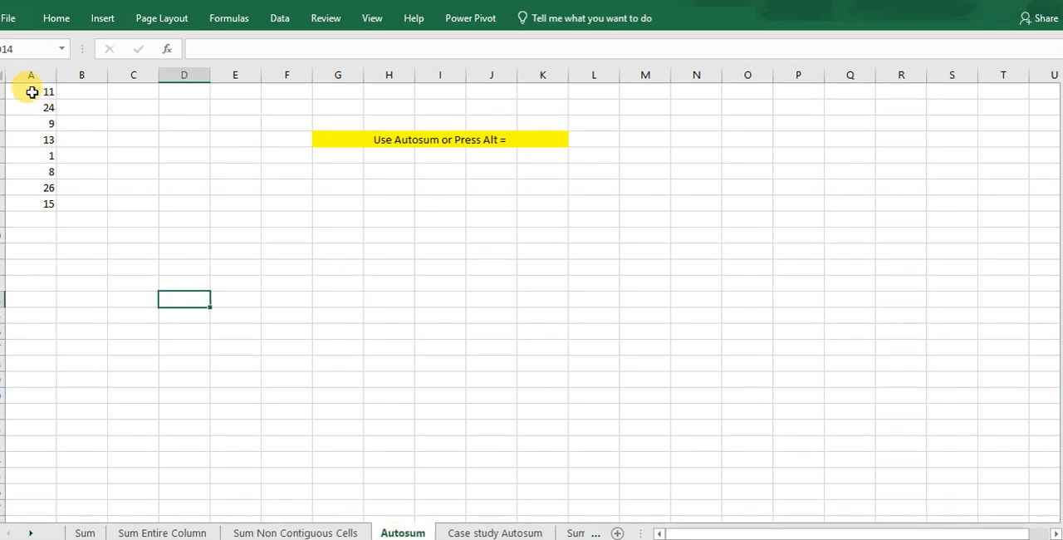
Total A1:A8 in cell A9 with the AutoSum command.
click(40, 220)
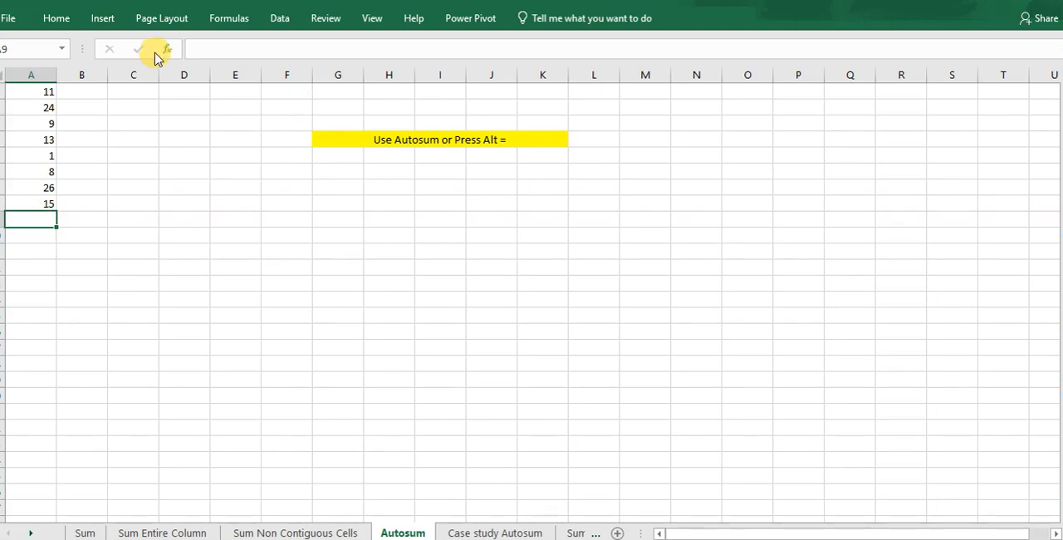
click(60, 20)
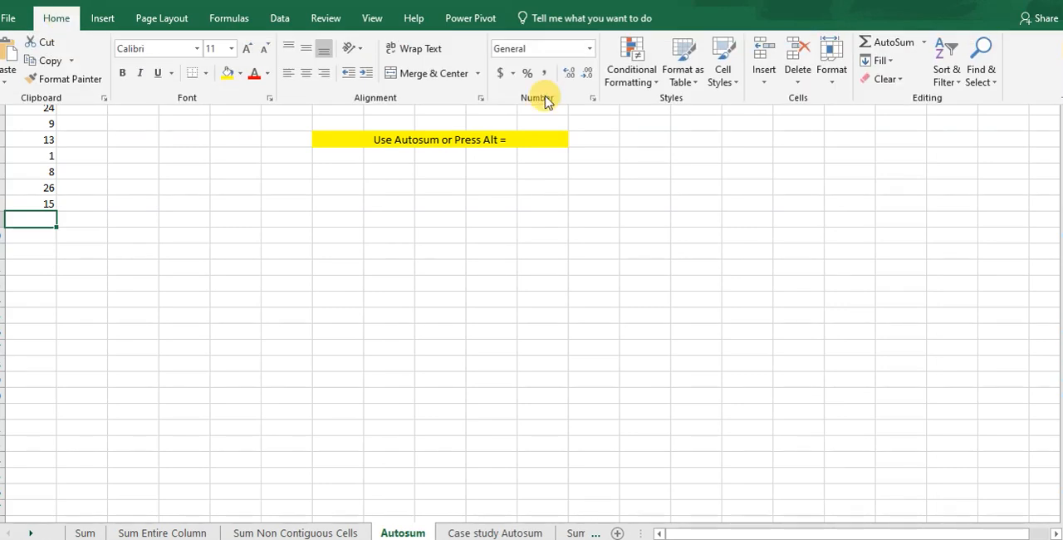
click(895, 43)
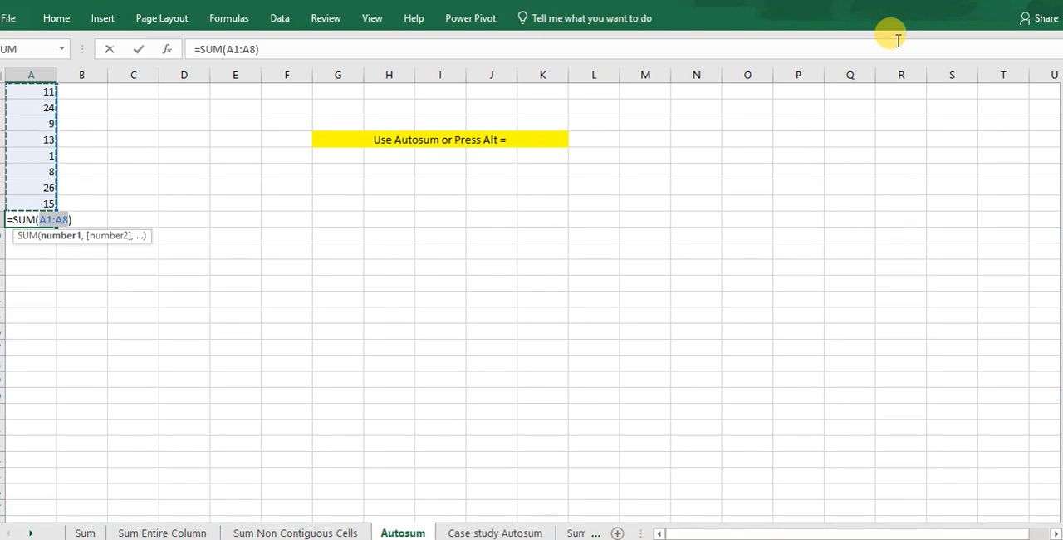
key(Return)
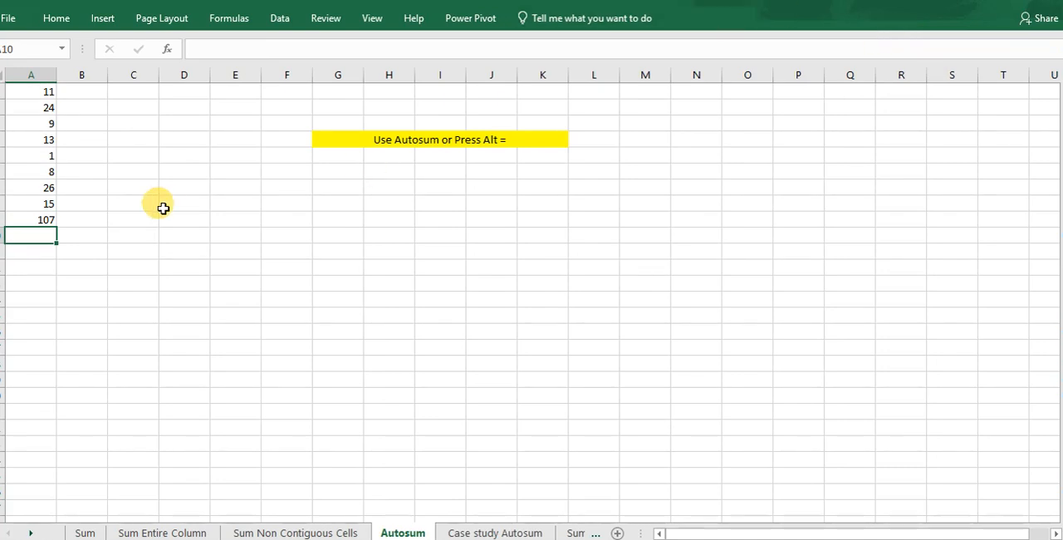
Delete the AutoSum formula from cell A9.
click(25, 219)
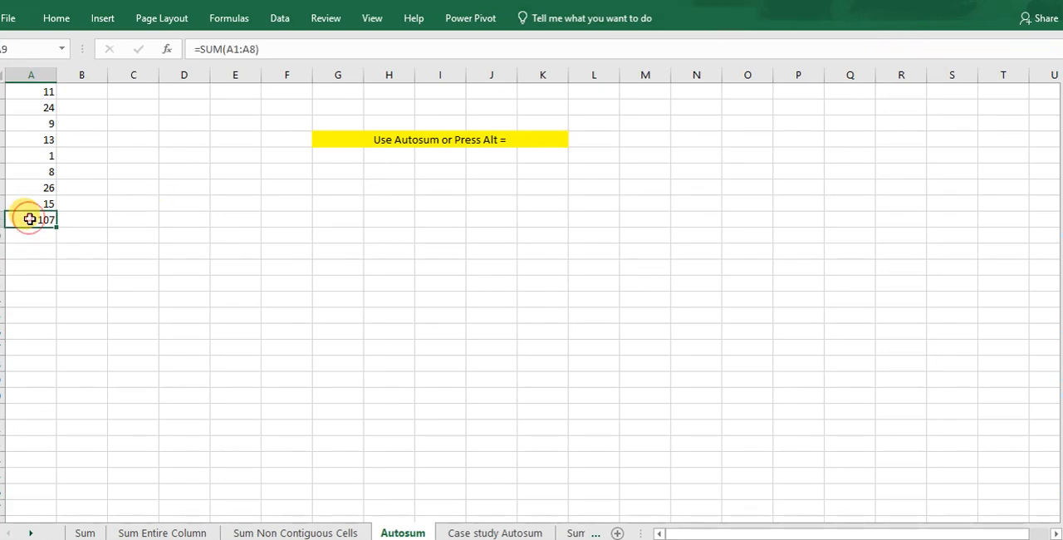
key(BackSpace)
click(48, 282)
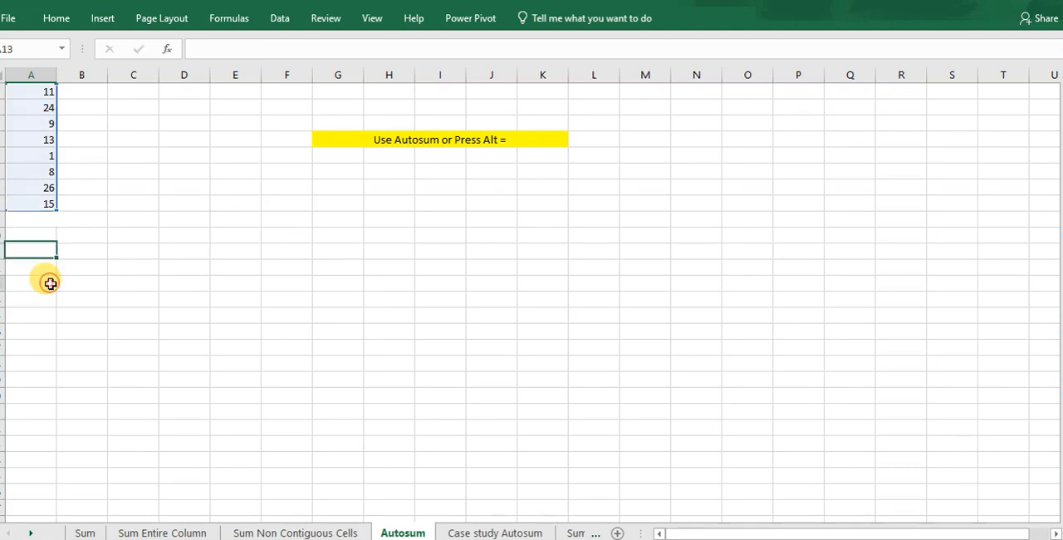
Insert the AutoSum formula =SUM(A1:A8) again in the emptied cell A9.
click(34, 220)
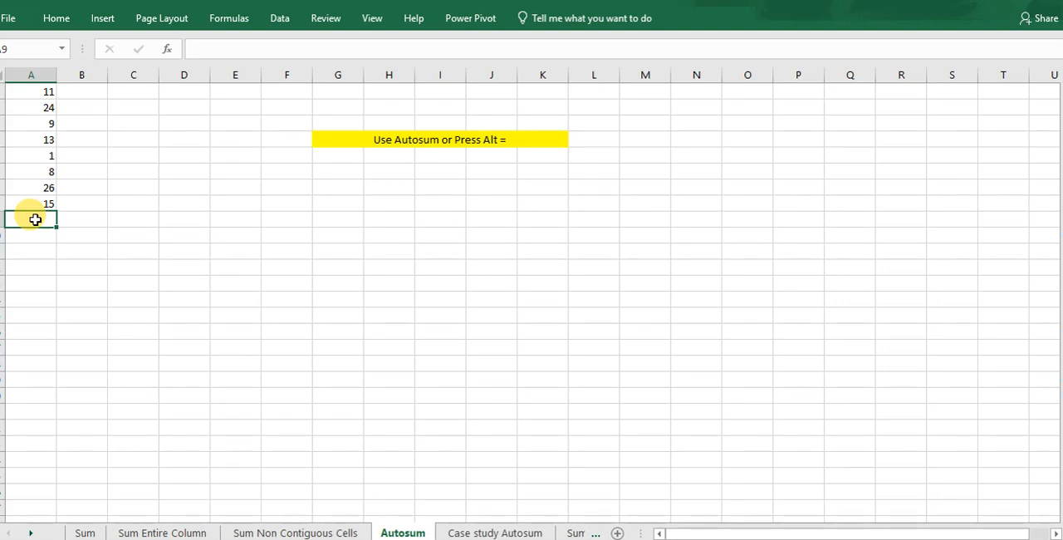
key(alt+equal)
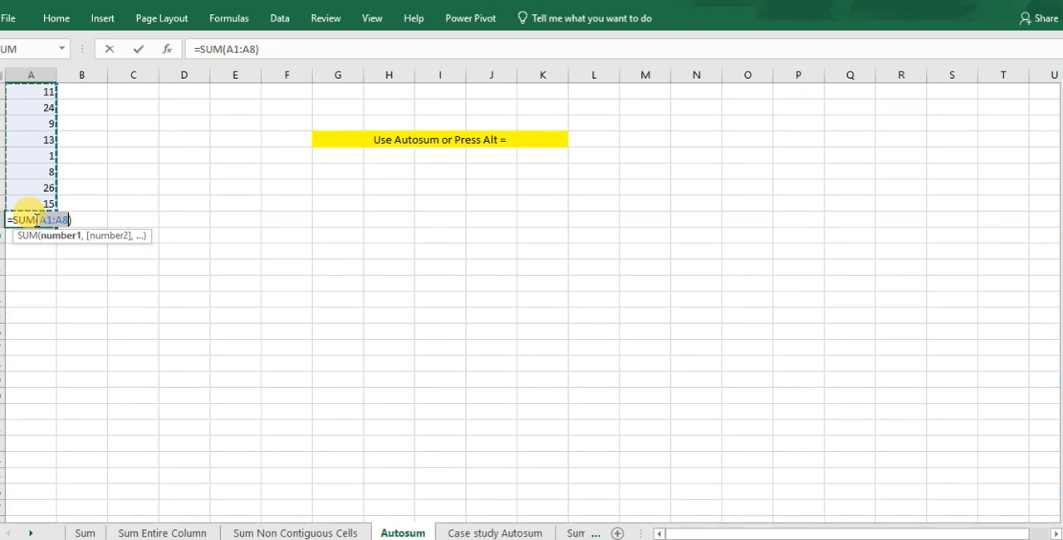
key(Return)
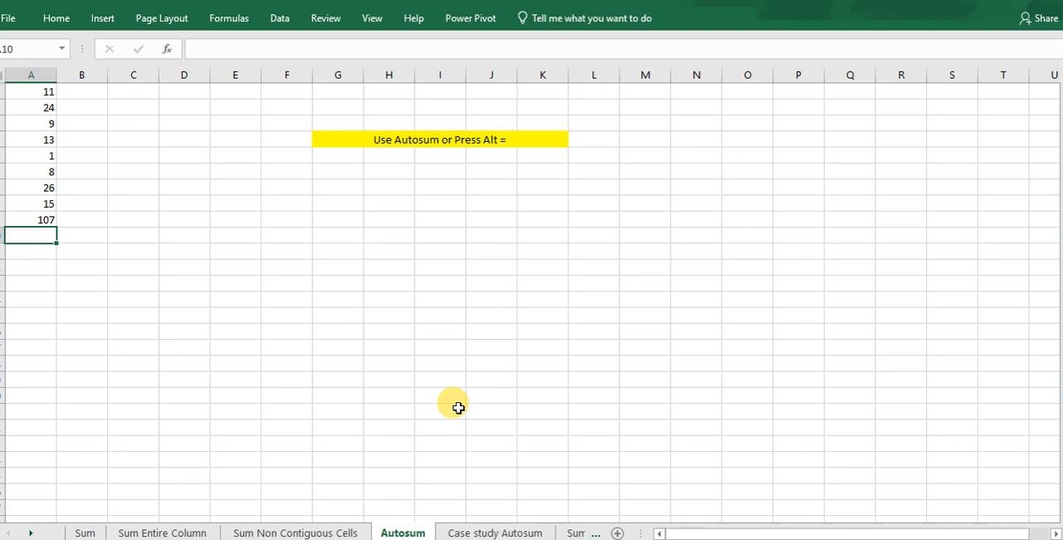
On the Case study Autosum worksheet, fill all row and column totals of the table A1:F5 at once with AutoSum.
click(463, 534)
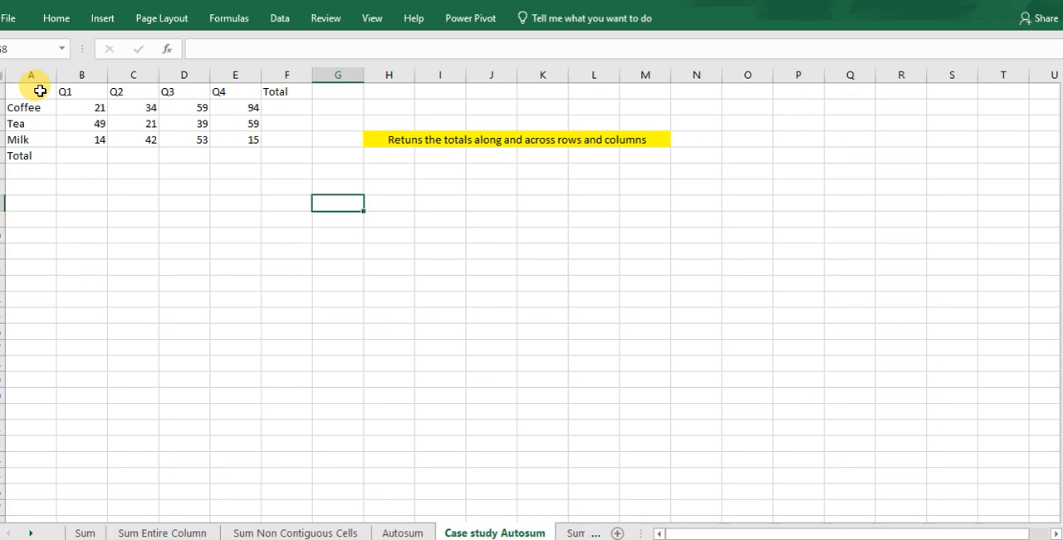
mouse_move(40, 90)
mouse_down()
mouse_move(149, 140)
mouse_move(282, 164)
mouse_up()
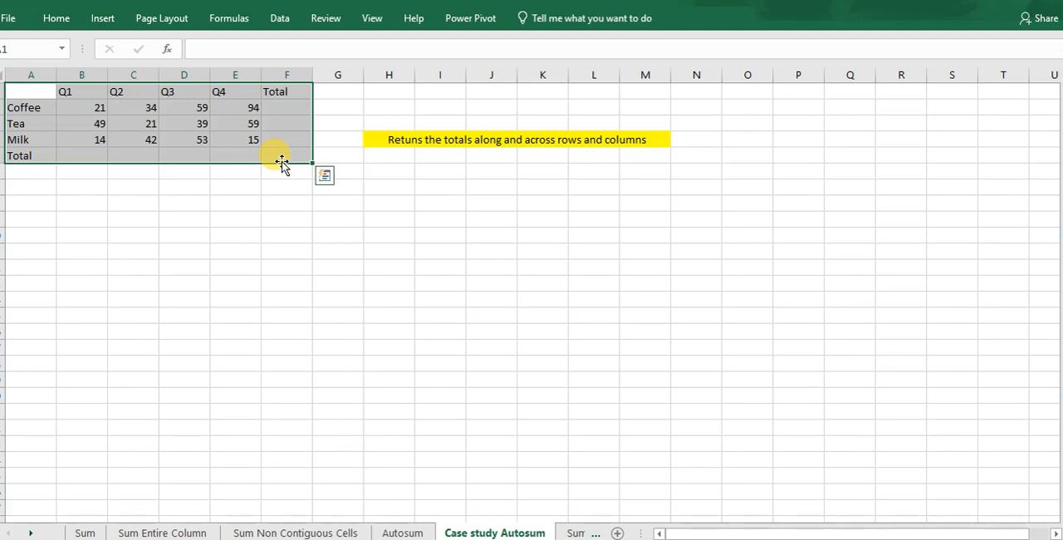
key(alt+equal)
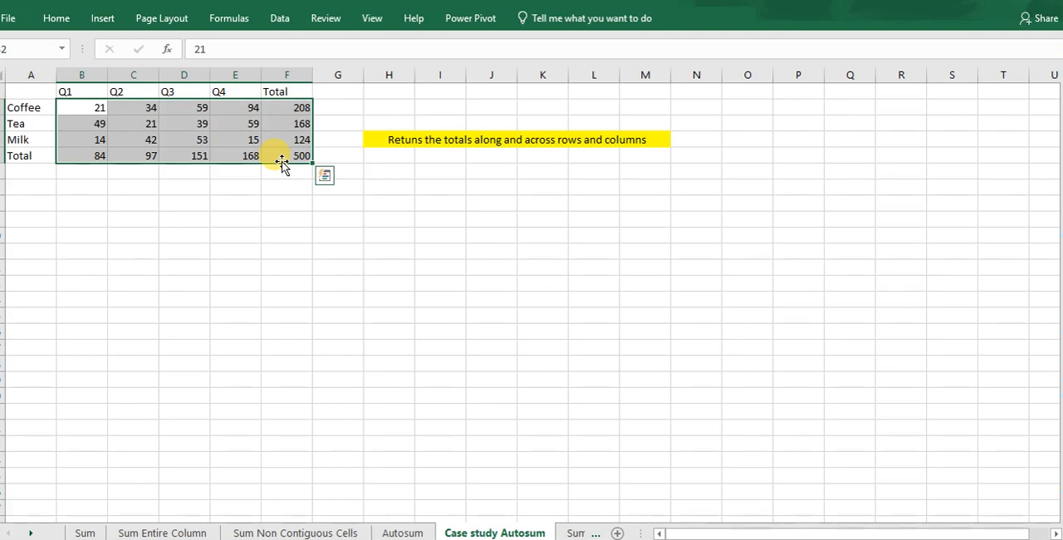
click(254, 215)
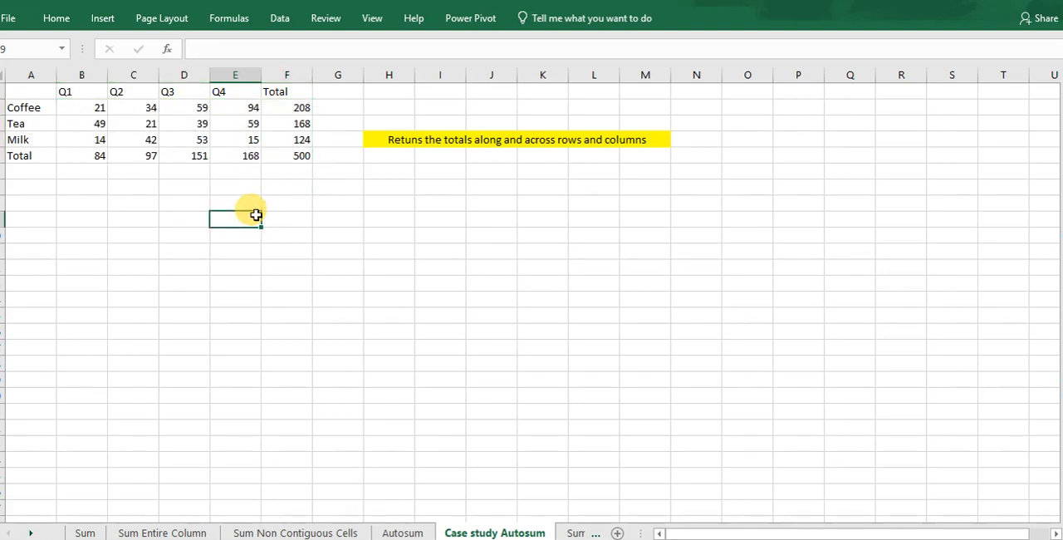
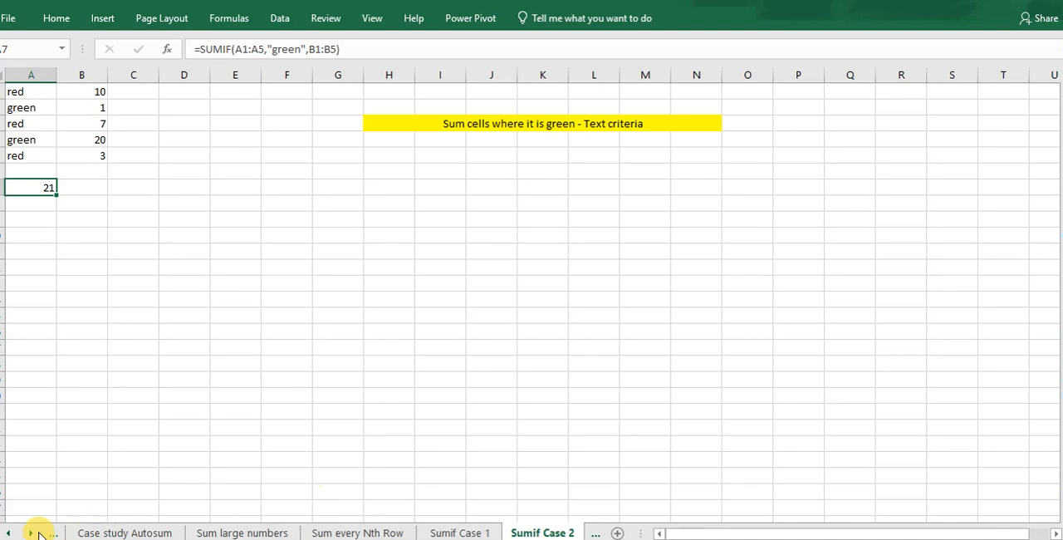
On the Sumifs worksheet, begin a SUMIFS formula in cell A9.
click(31, 532)
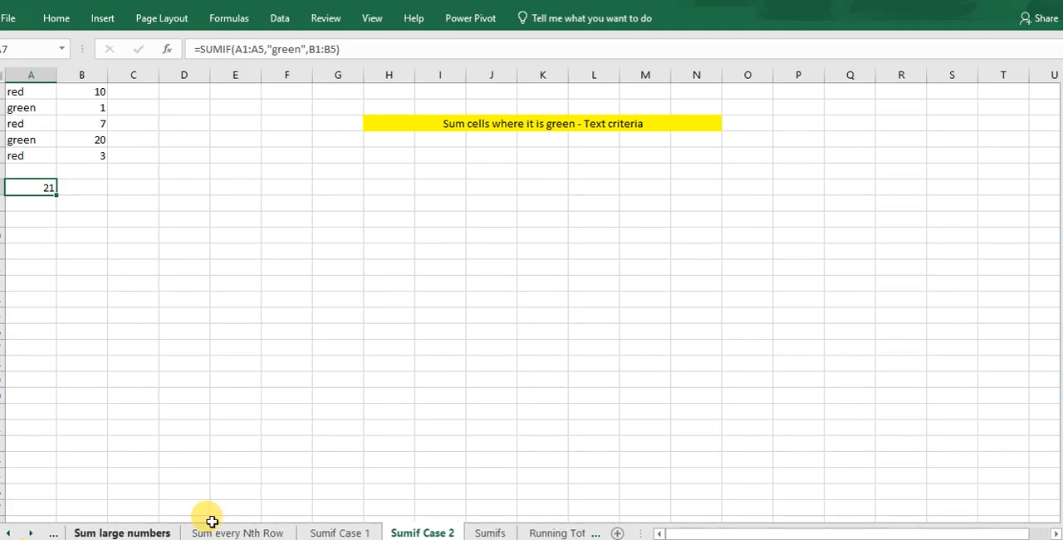
click(490, 532)
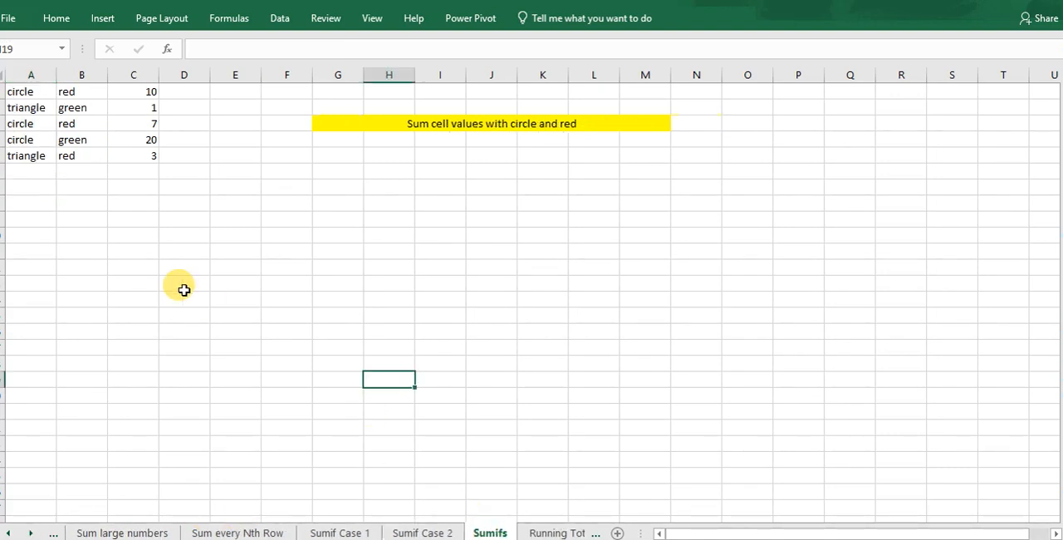
click(31, 219)
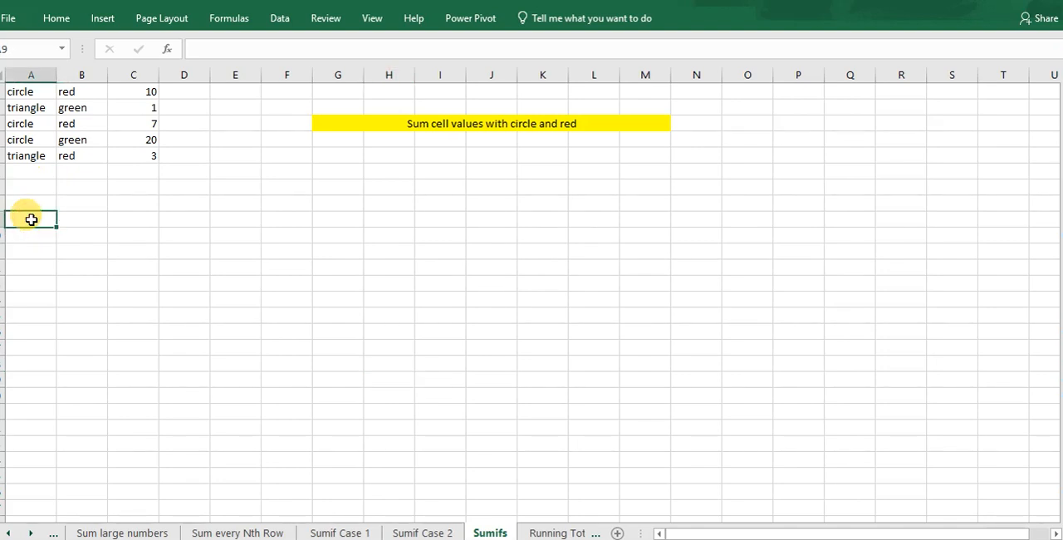
text(=sumifs()
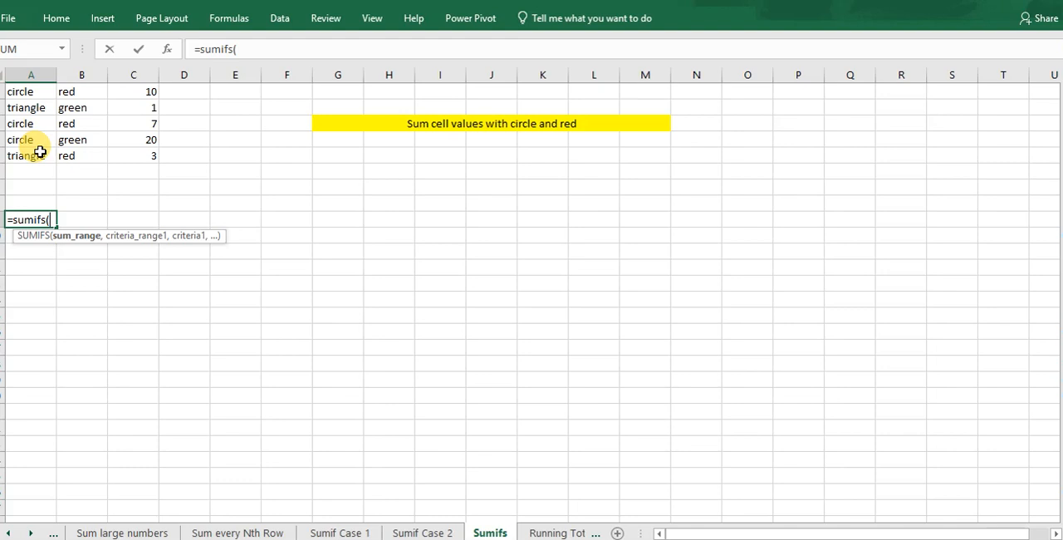
click(25, 91)
drag(26, 91, 33, 156)
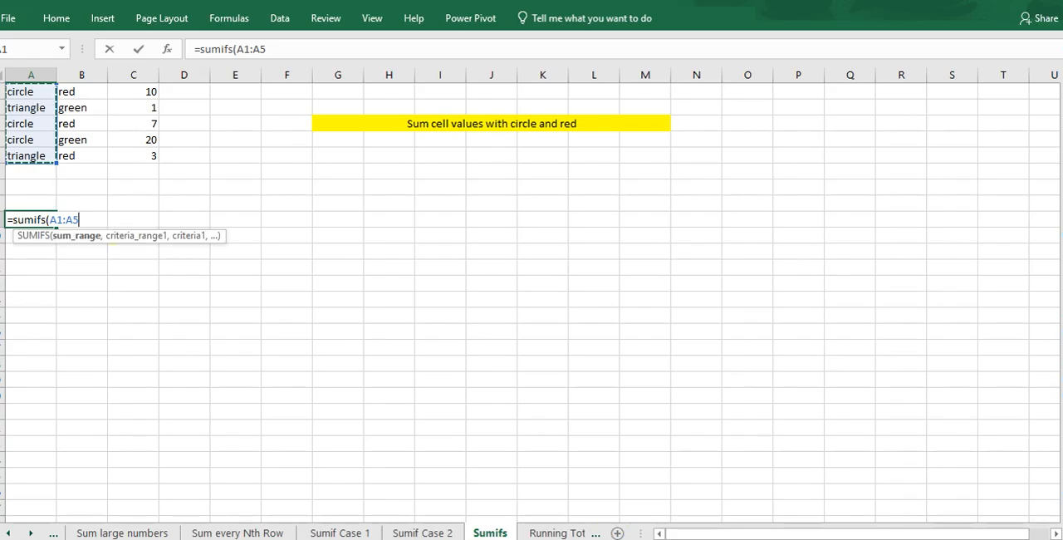
key(BackSpace)
key(BackSpace)
key(BackSpace)
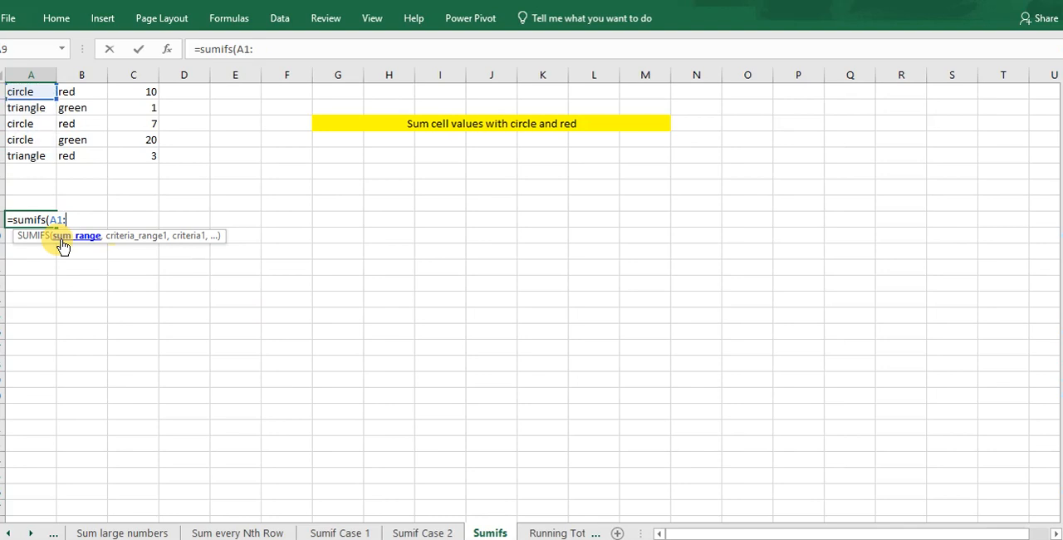
key(BackSpace)
key(BackSpace)
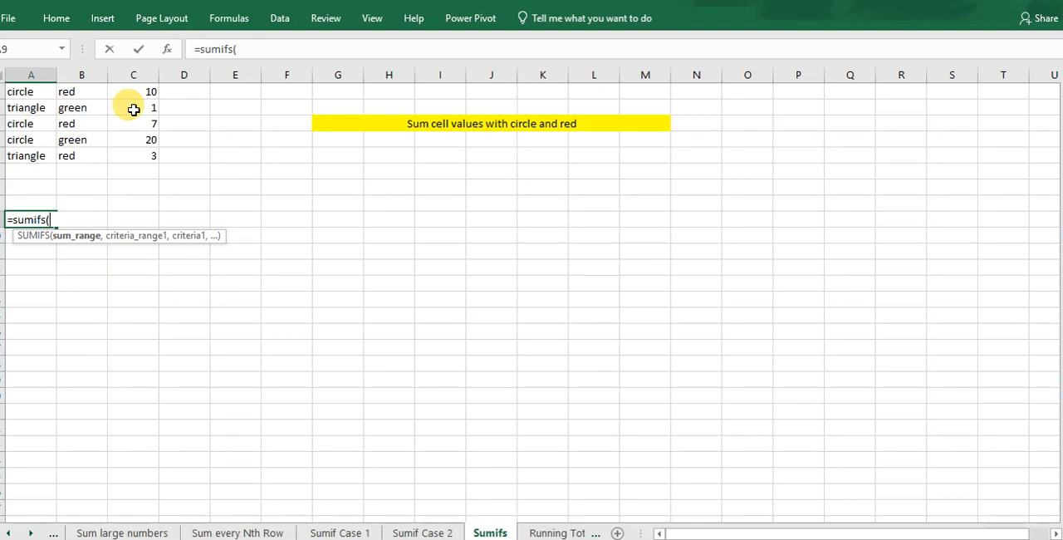
Give the SUMIFS formula the sum range C1:C5 and the first criterion "circle" on A1:A5.
drag(139, 94, 144, 154)
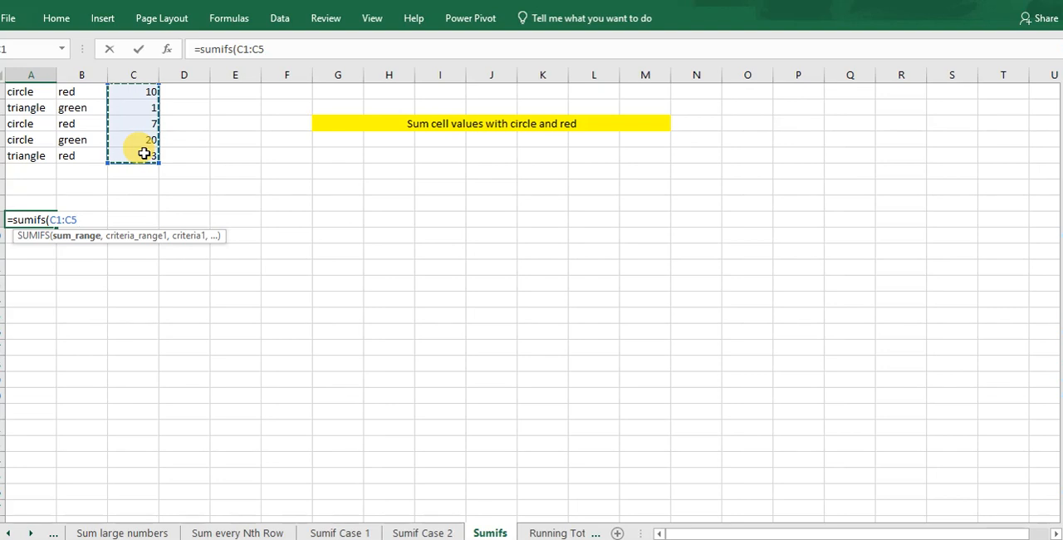
text(,)
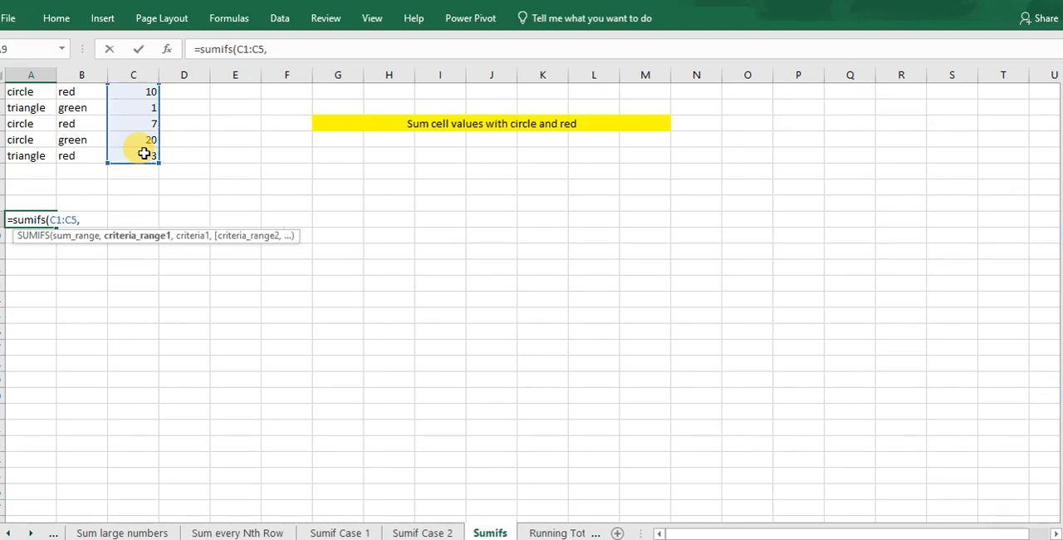
drag(26, 93, 29, 153)
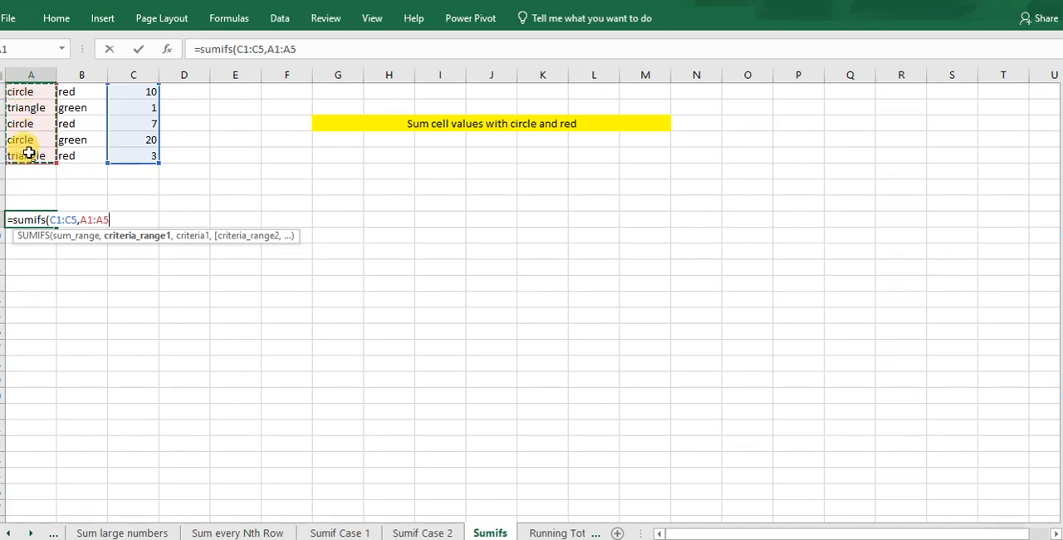
text(,)
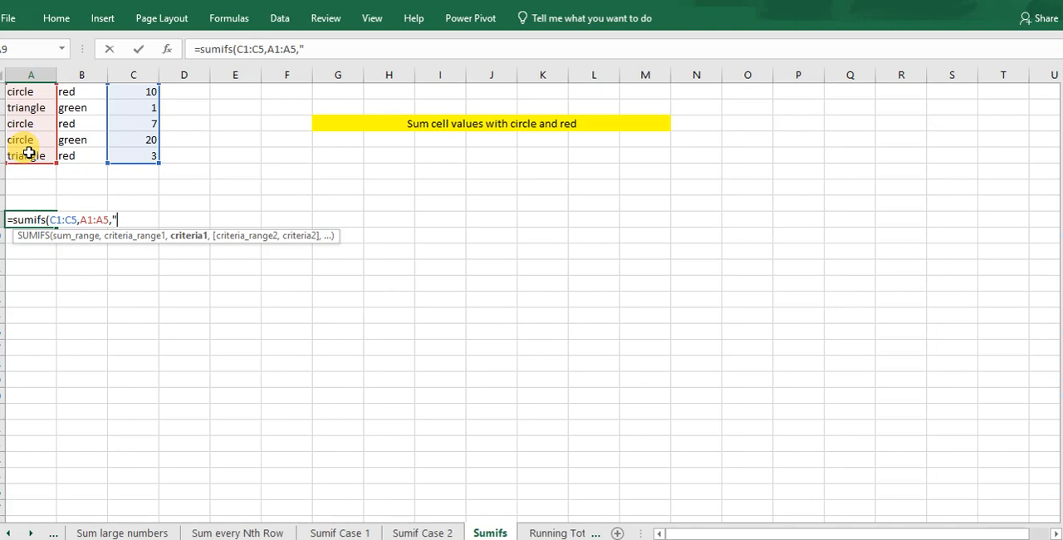
text("circle",)
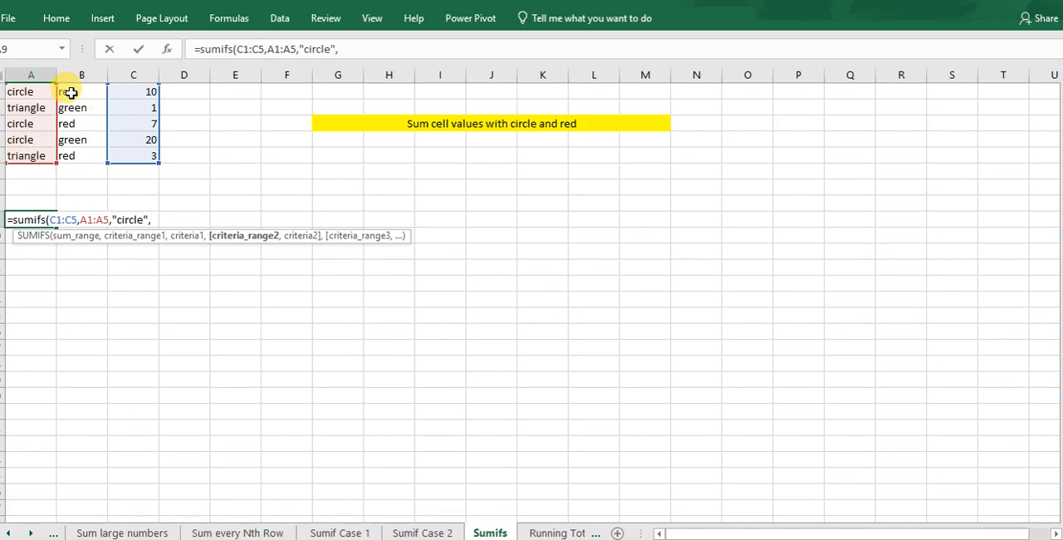
Add the second criterion "red" on B1:B5 and complete the SUMIFS formula in A9.
drag(71, 92, 80, 156)
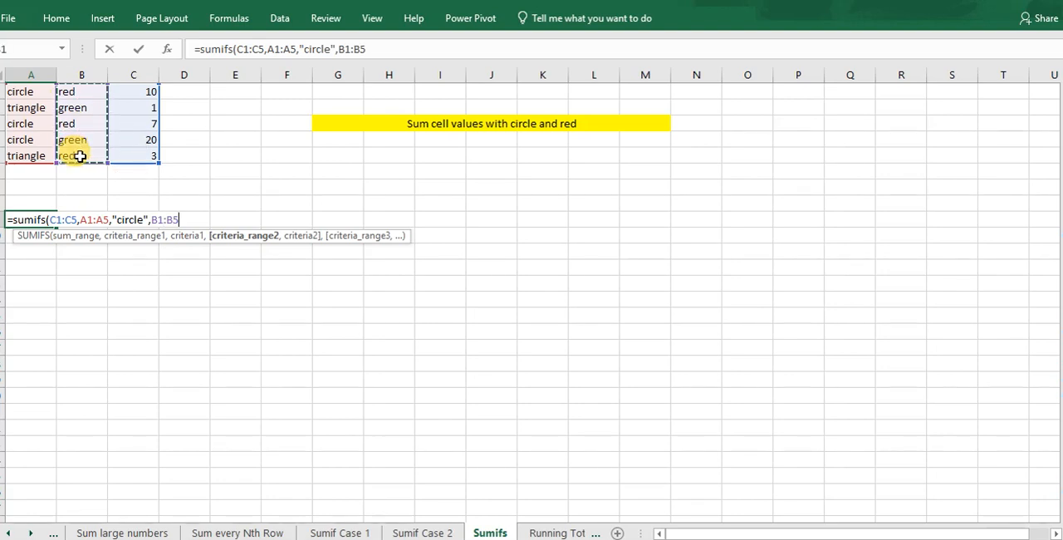
text(,")
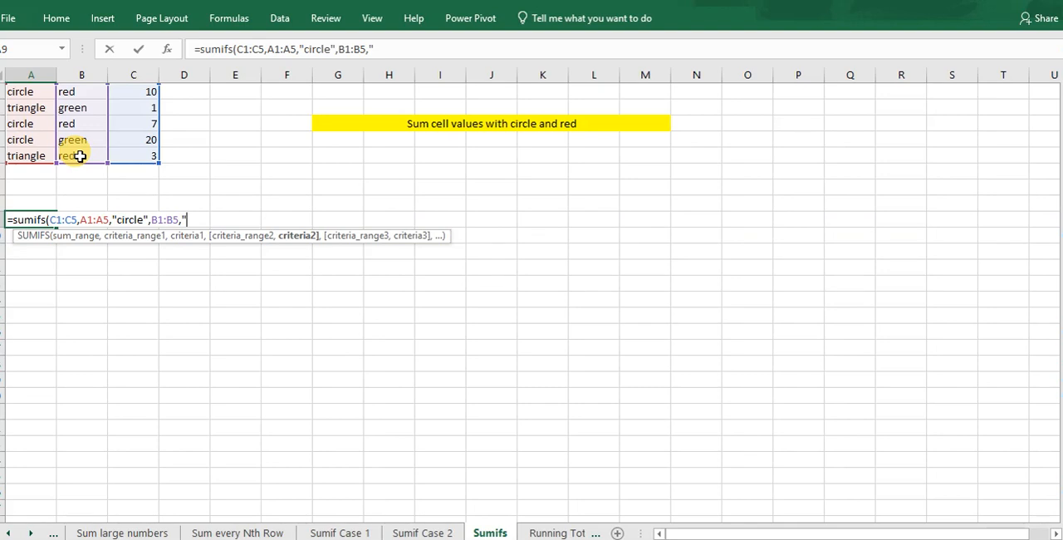
text(red"))
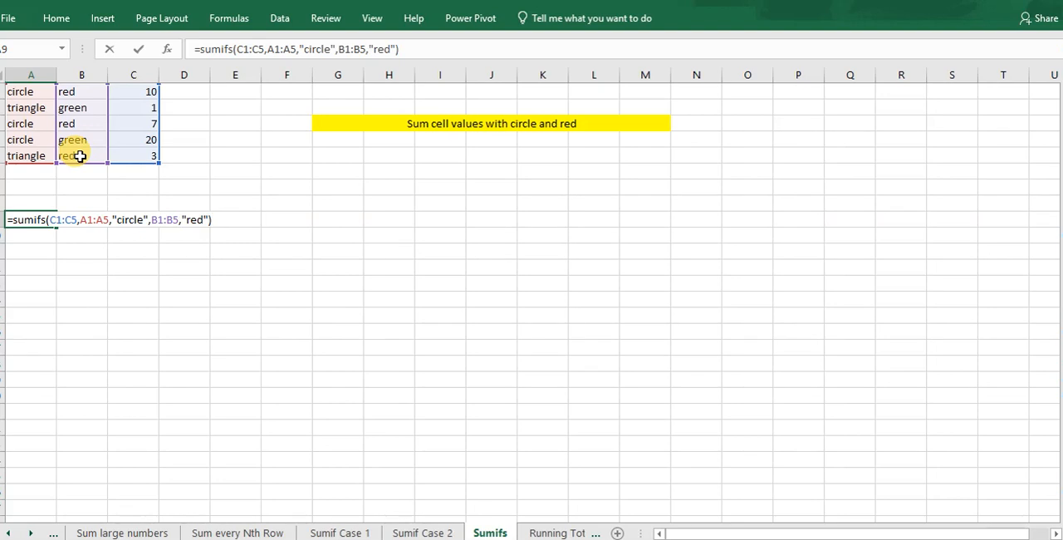
key(Return)
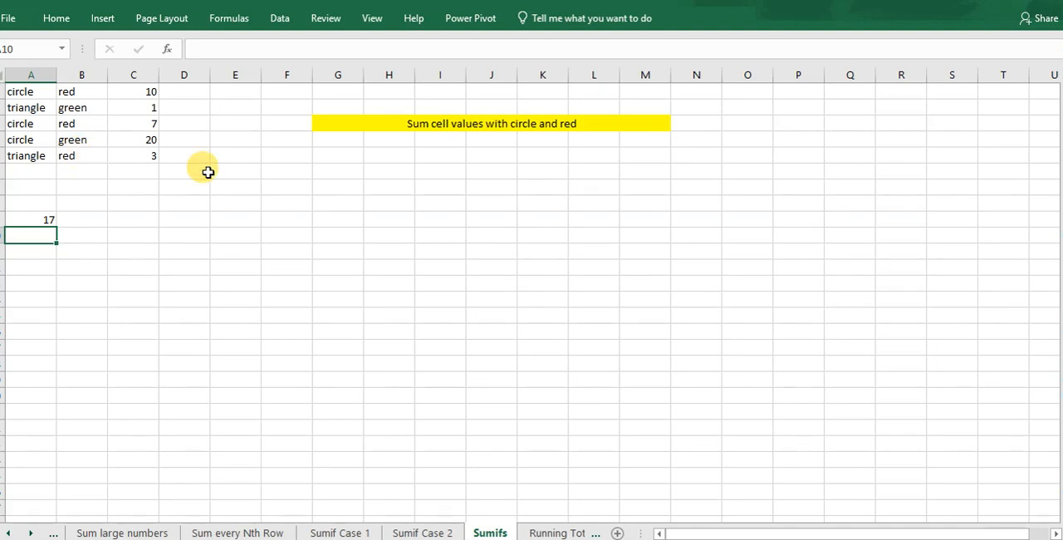
On the Running Total worksheet, clear the Total label from cell A9.
click(554, 532)
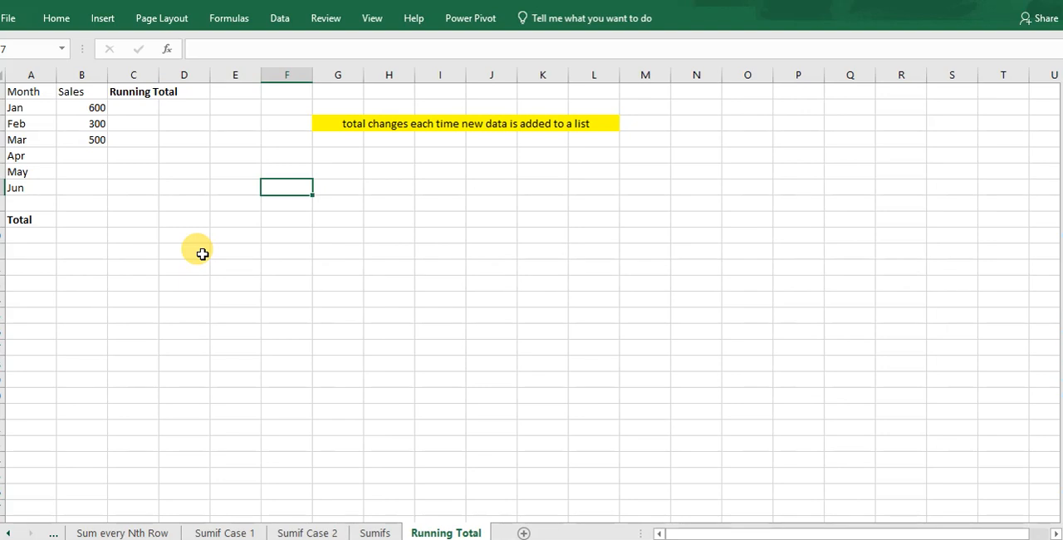
click(98, 219)
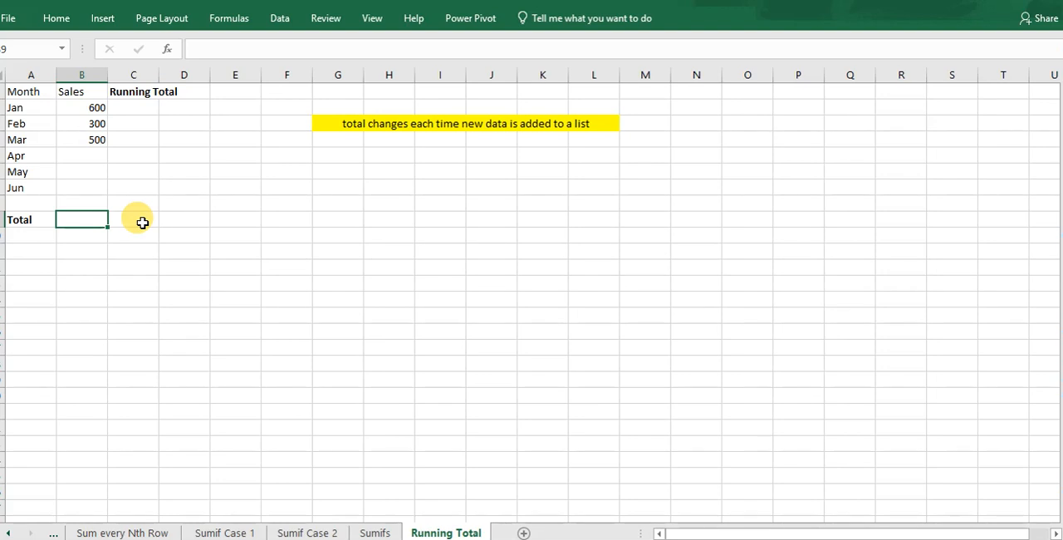
click(30, 220)
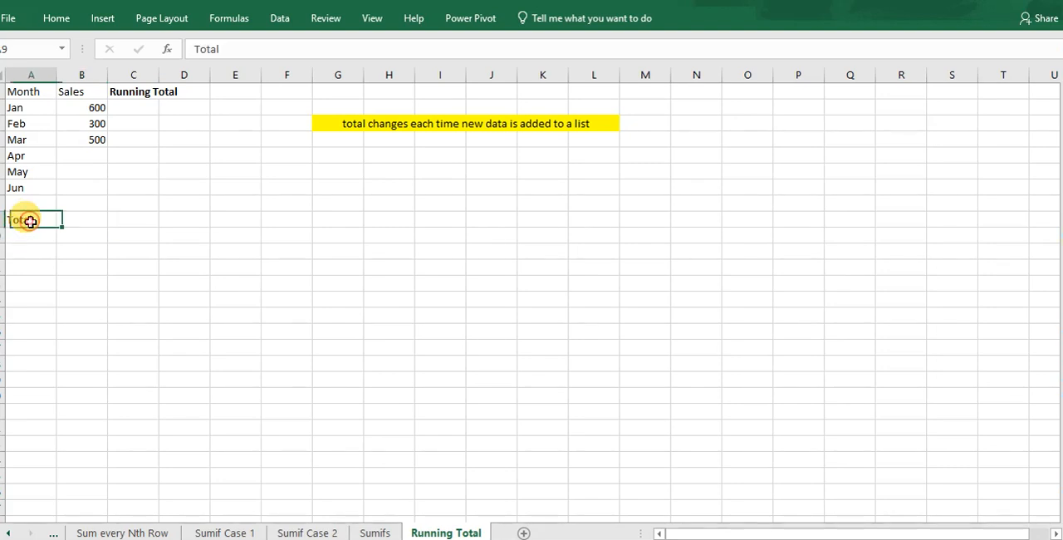
double_click(30, 220)
key(BackSpace)
key(BackSpace)
key(BackSpace)
key(BackSpace)
key(BackSpace)
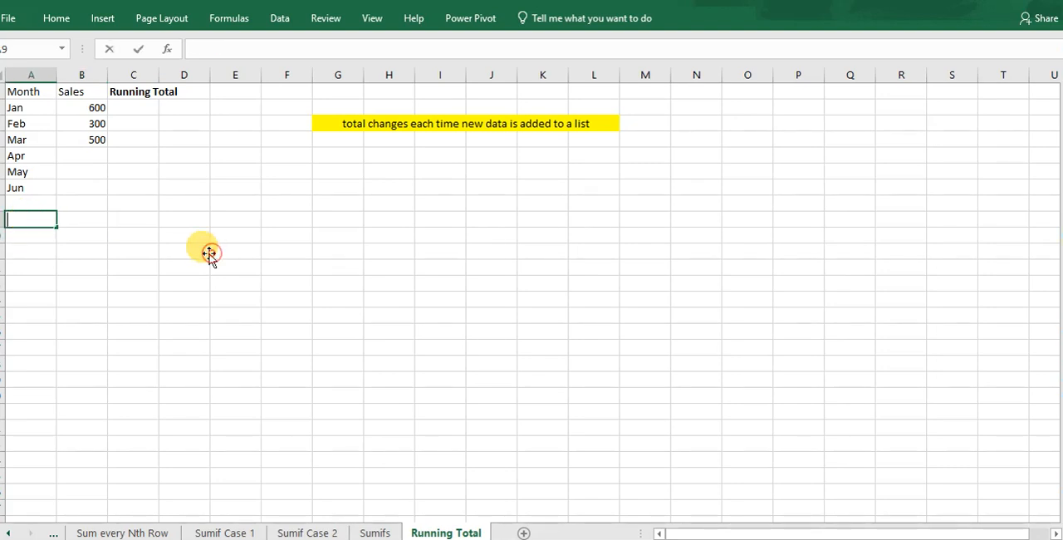
click(209, 252)
Fill the month series down from Jun in A7 and clear the surplus months in A14:A16 so the list ends at Dec.
click(40, 189)
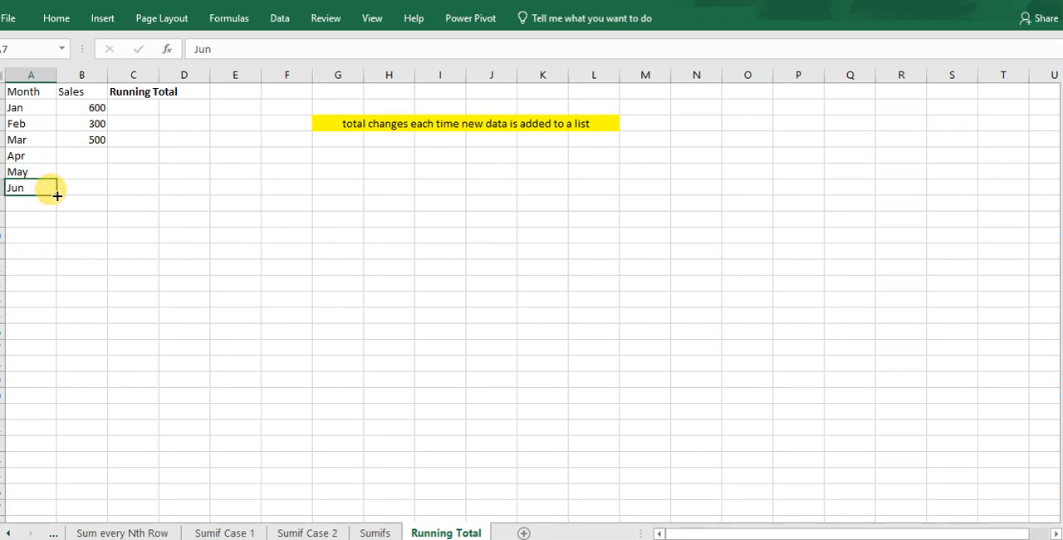
drag(56, 196, 57, 339)
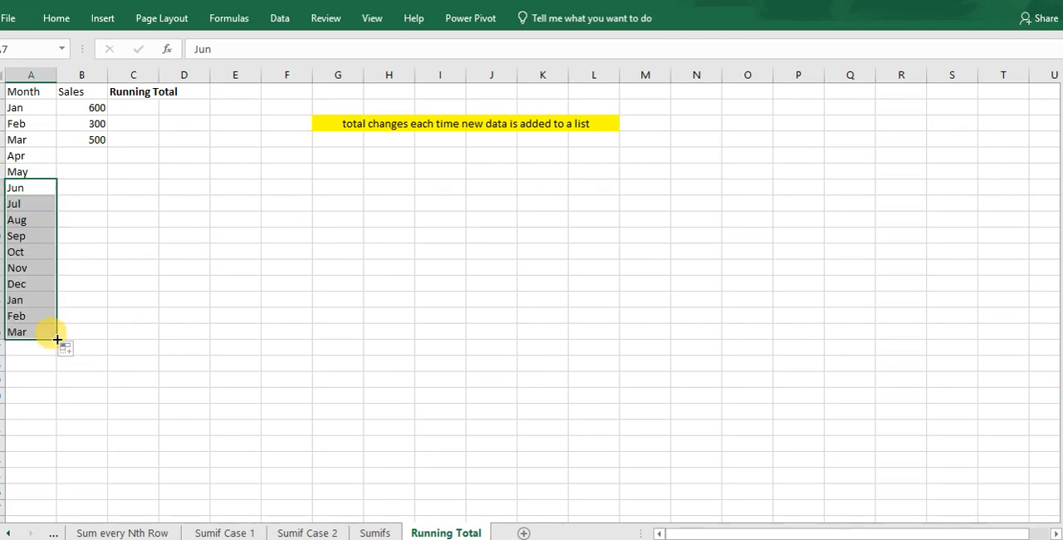
click(16, 299)
drag(17, 297, 20, 327)
key(BackSpace)
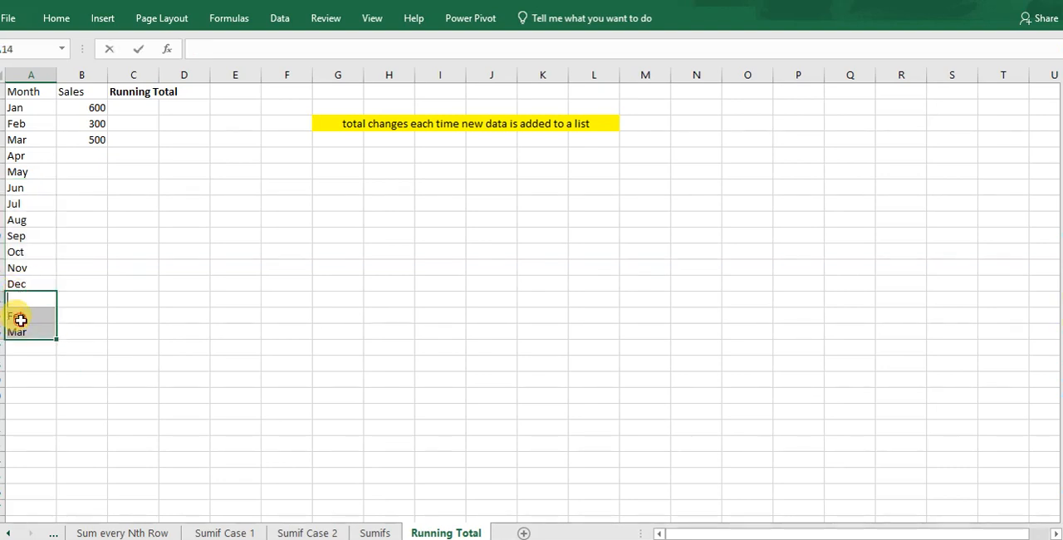
click(21, 318)
key(BackSpace)
click(21, 332)
key(BackSpace)
click(68, 283)
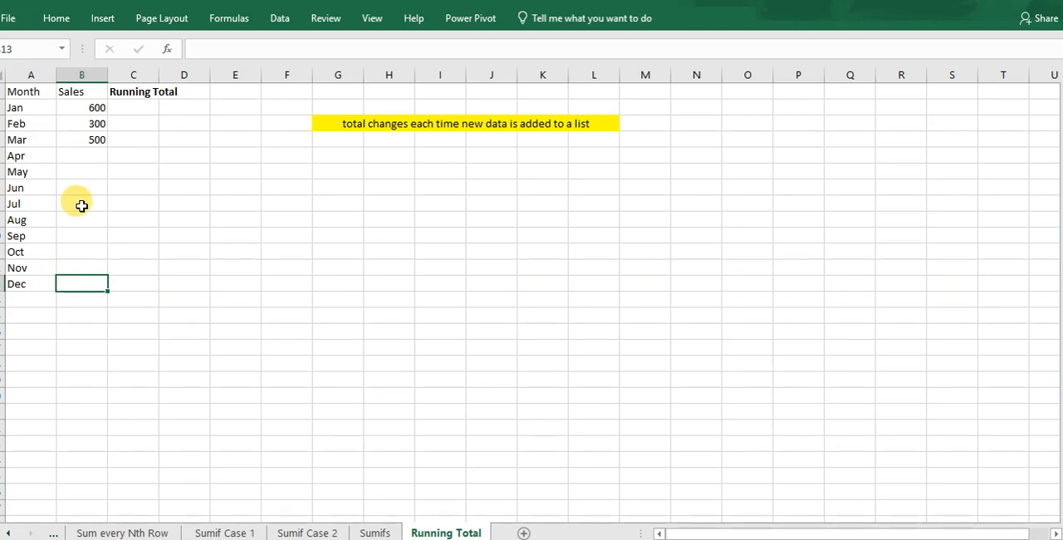
Enter 700 as the April sales in cell B5.
click(80, 153)
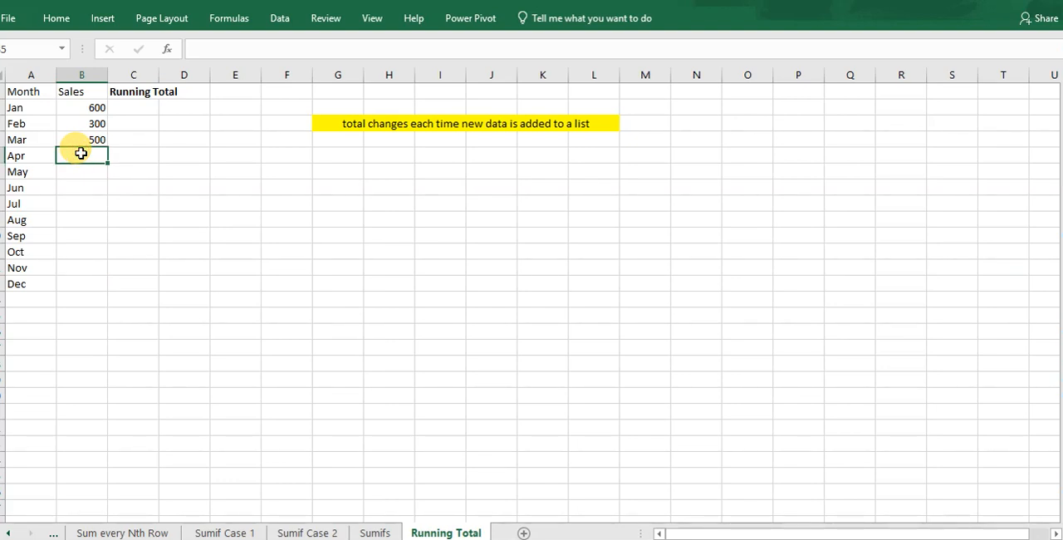
text(700)
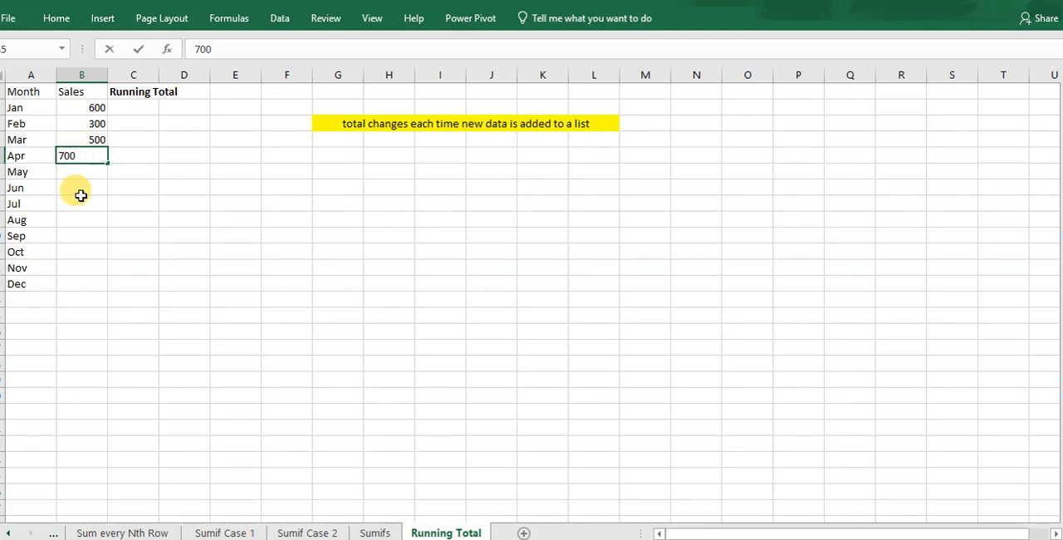
click(80, 210)
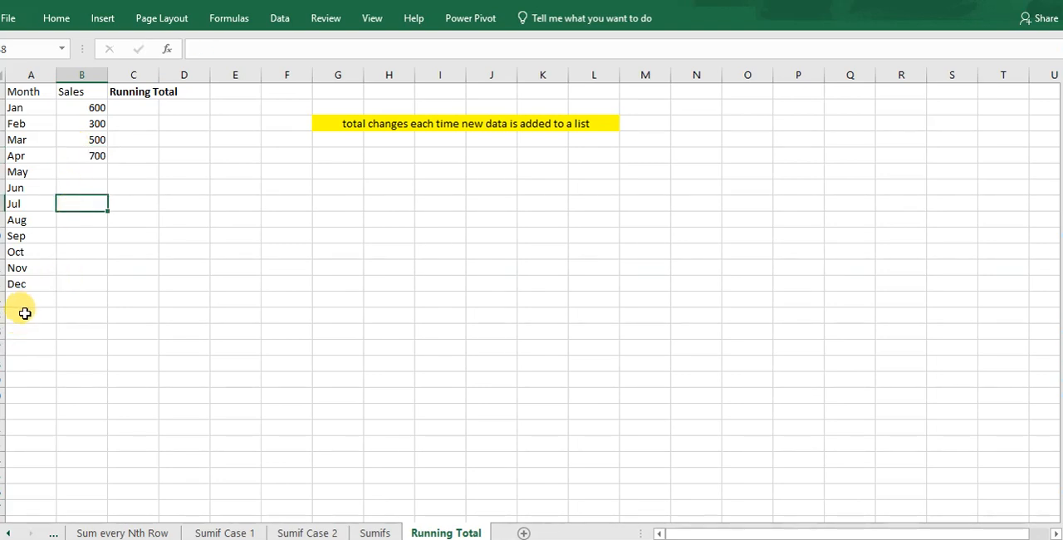
Enter the label Total in cell A15 below the month list.
click(26, 312)
text(Total)
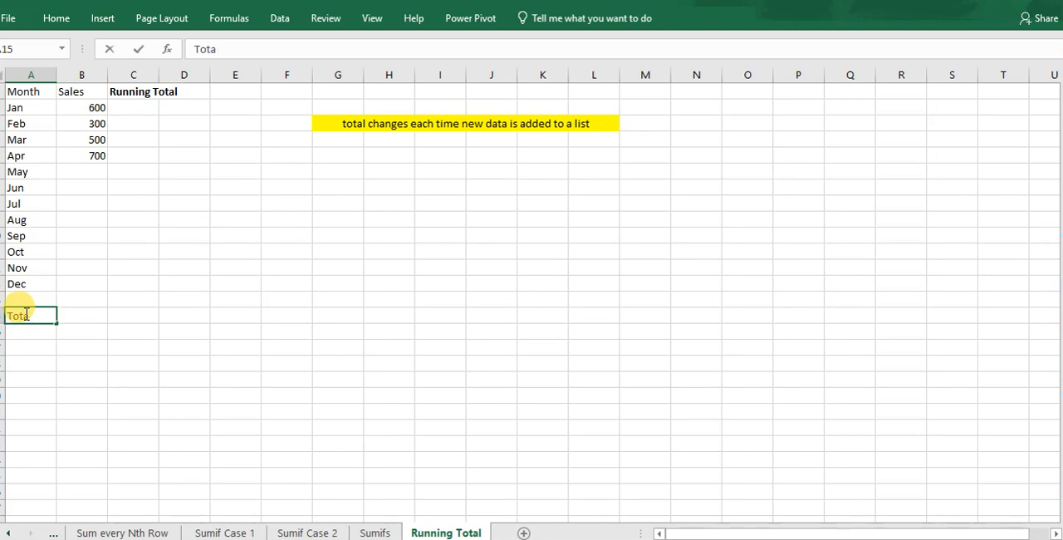
click(66, 360)
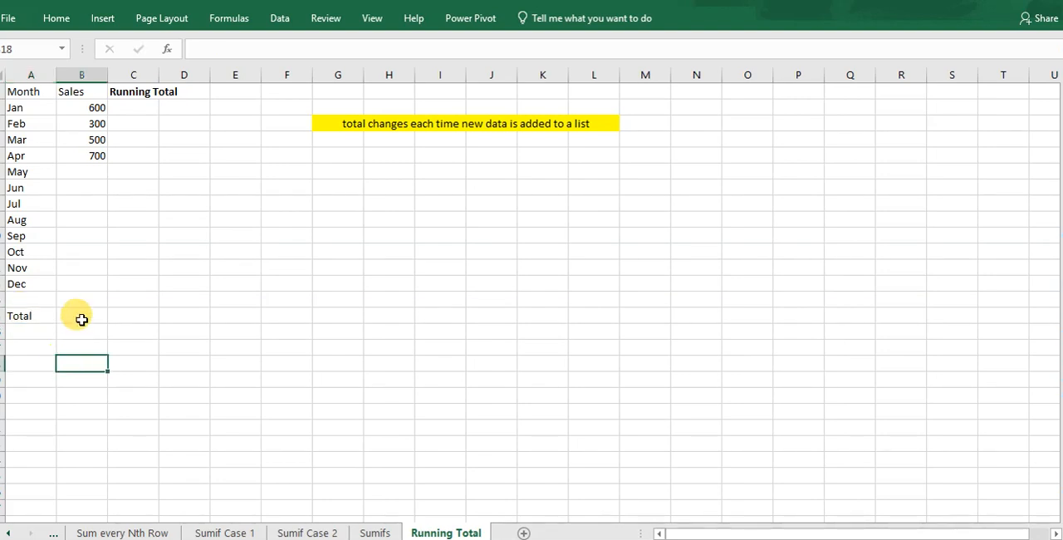
Total the January to December sales in cell B15 with the formula =SUM(B2:B13).
click(81, 319)
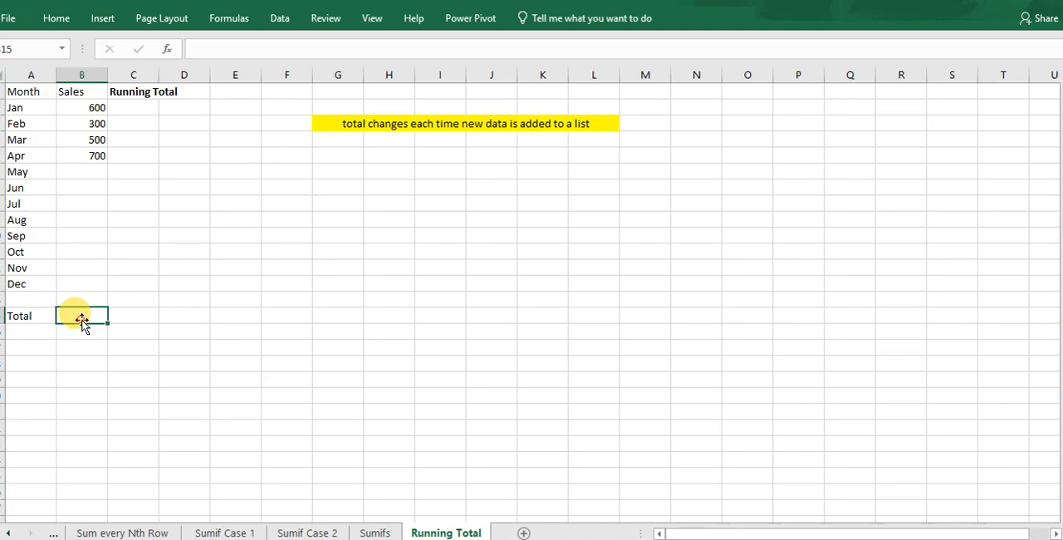
text(=sum()
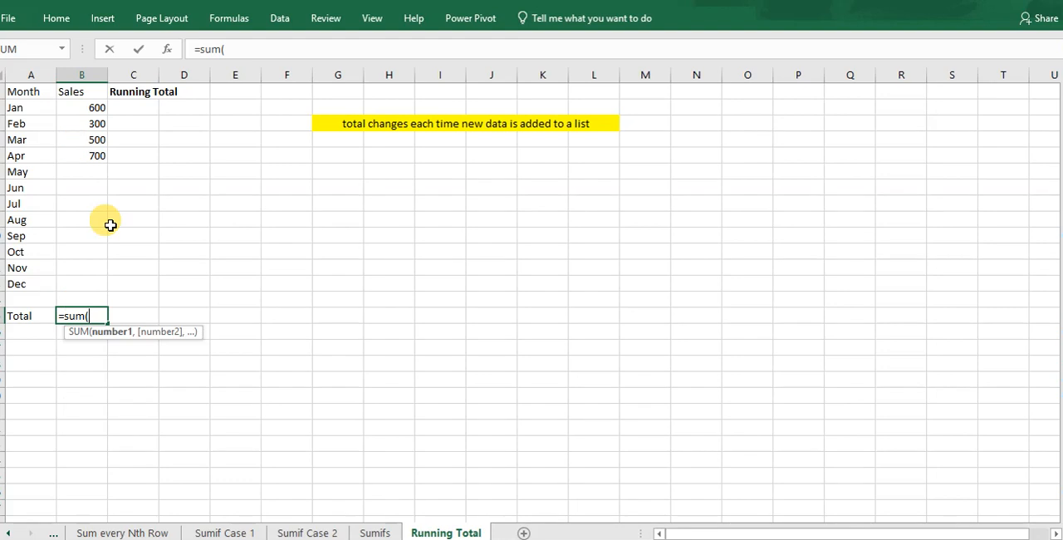
click(81, 110)
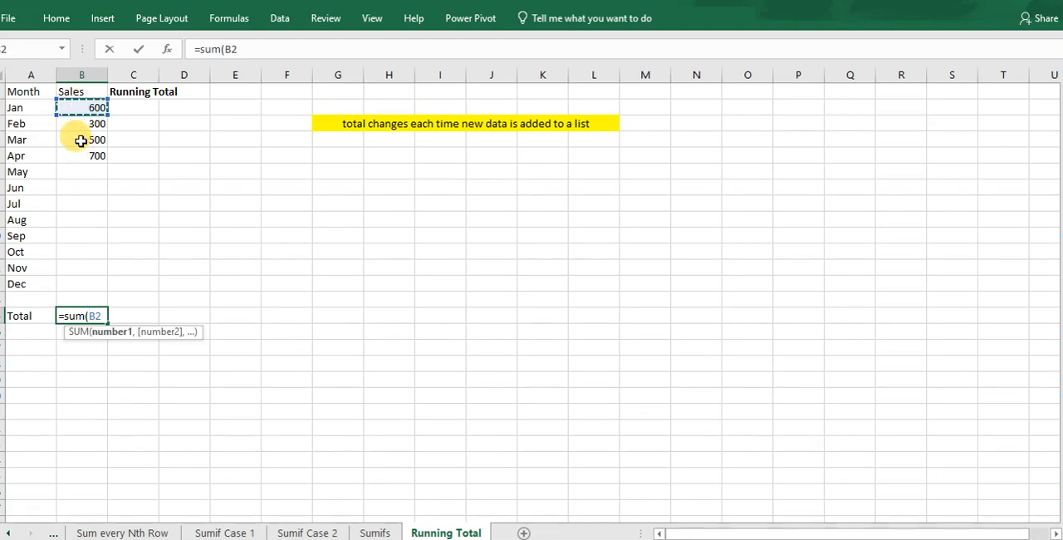
drag(80, 141, 82, 292)
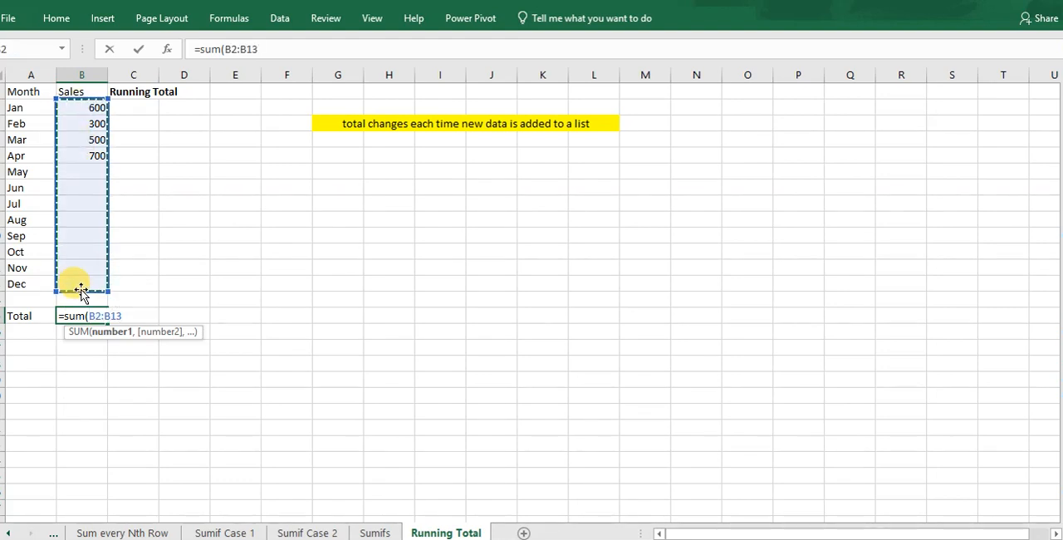
text())
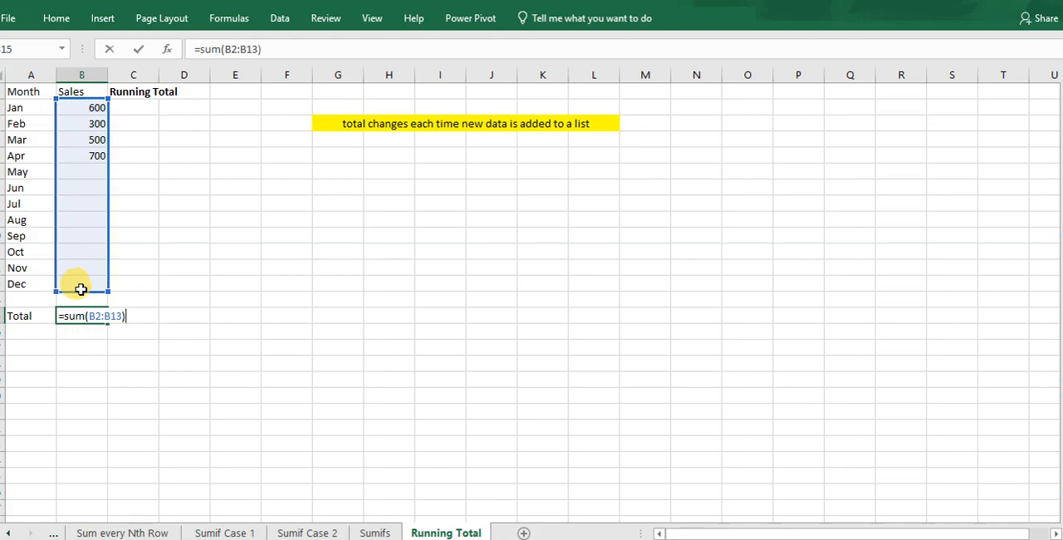
key(Return)
Enter 500 as the May sales in cell B6.
click(80, 174)
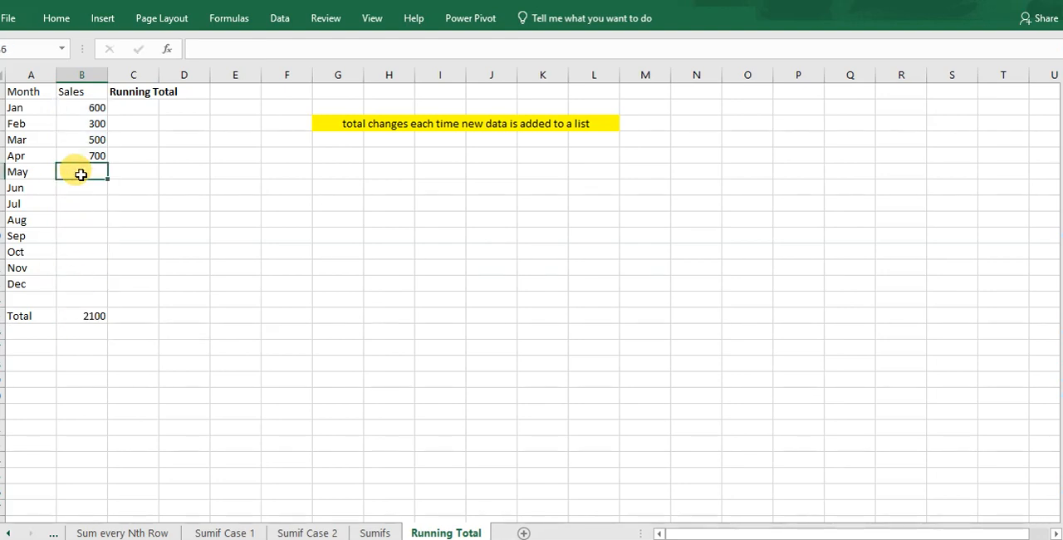
text(500)
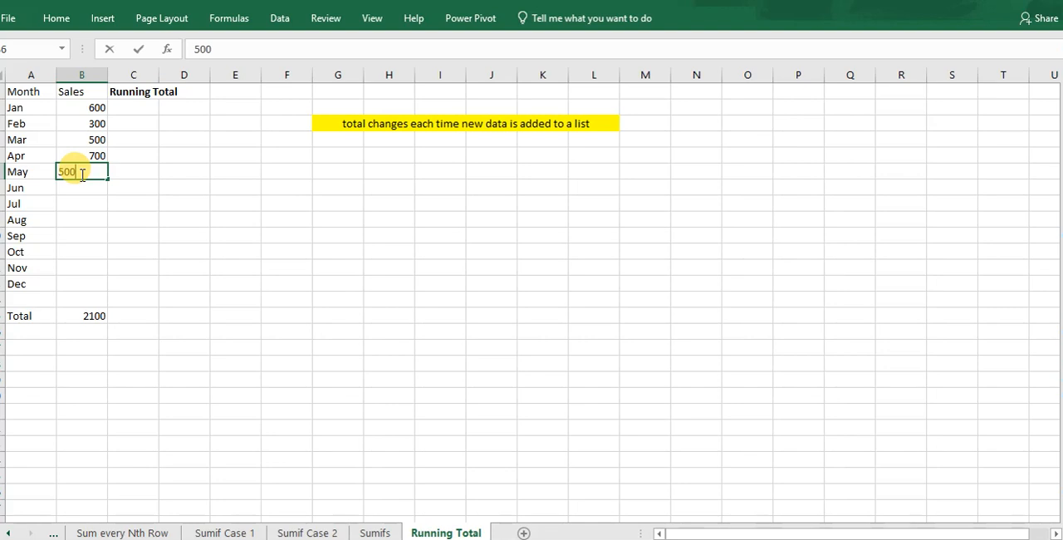
click(173, 224)
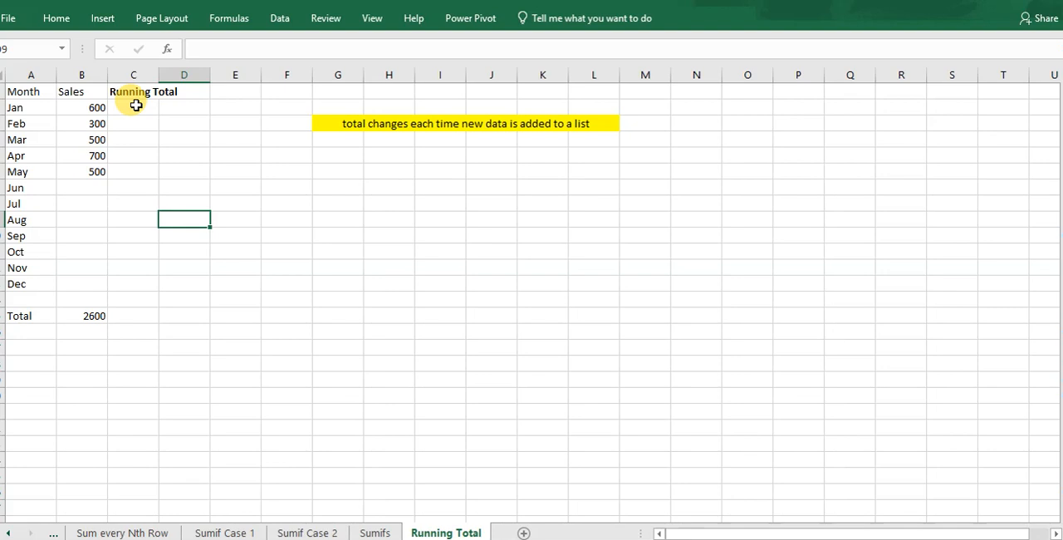
Start the running total in cell C2 with the formula =SUM($B$2:B2), anchoring the range's first cell.
click(136, 105)
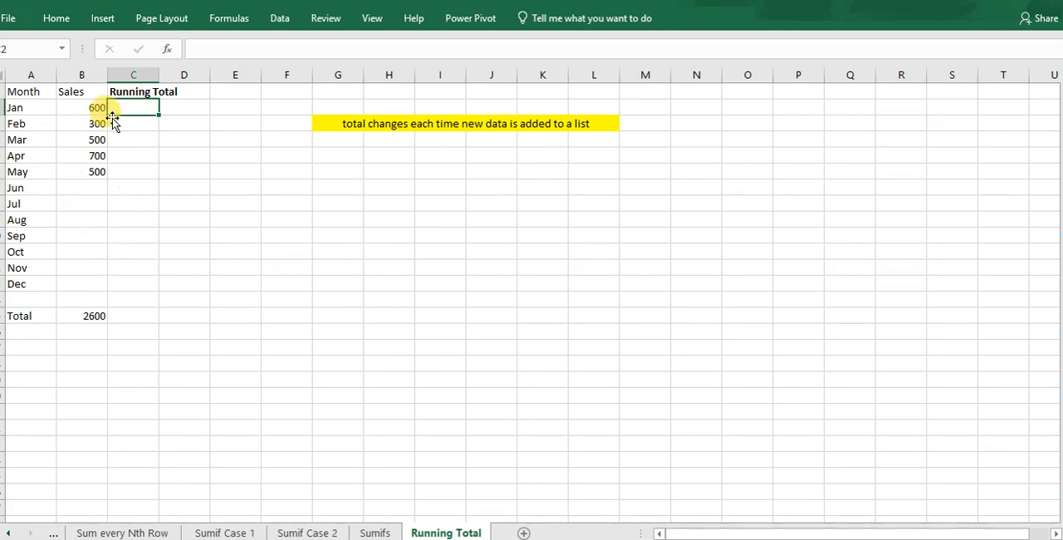
text(=)
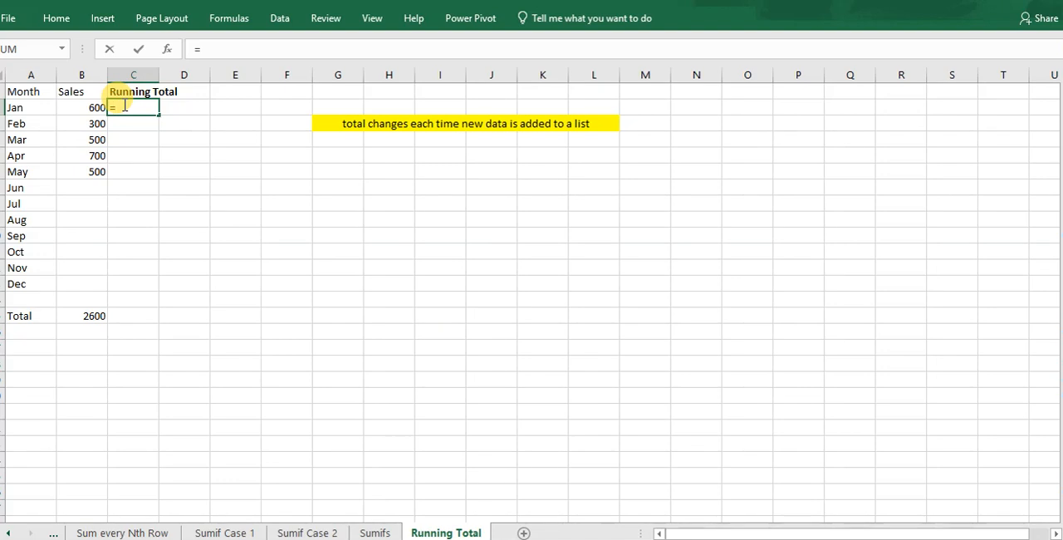
text(sum)
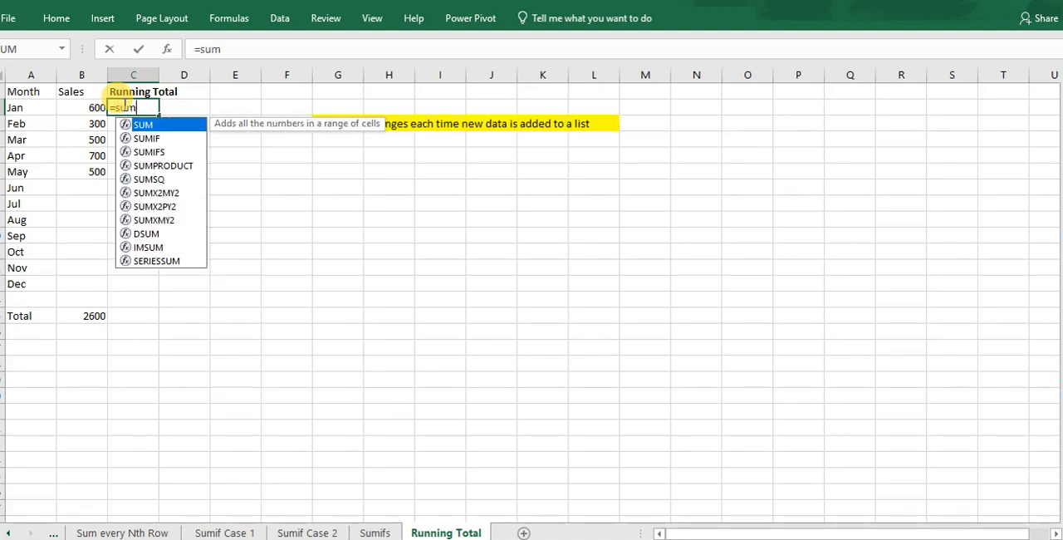
text(()
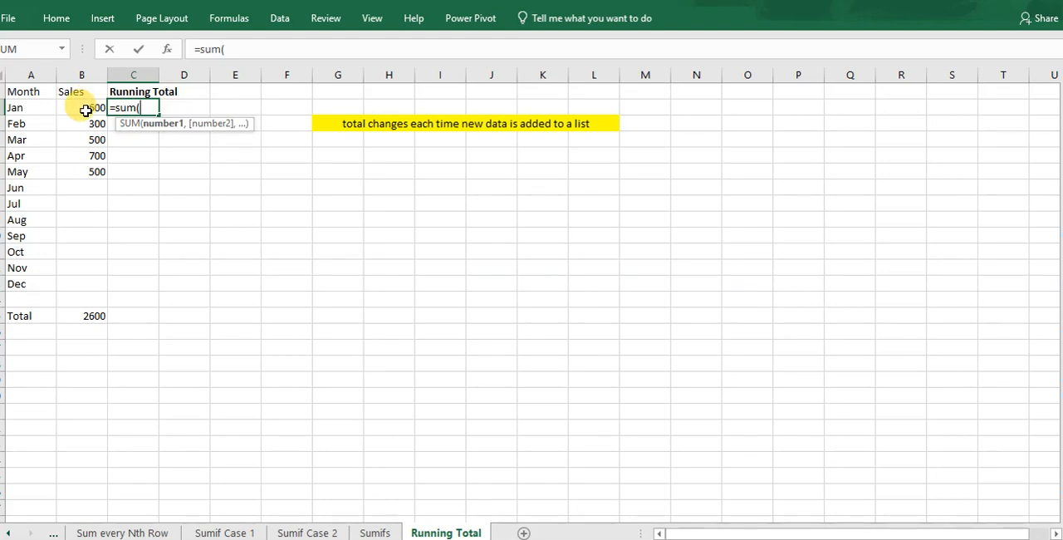
click(86, 111)
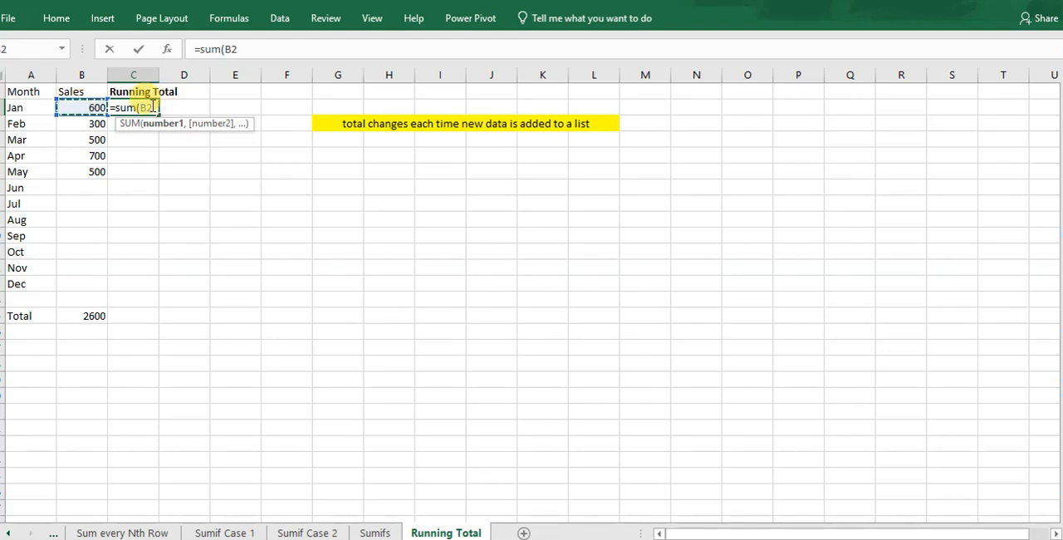
click(143, 107)
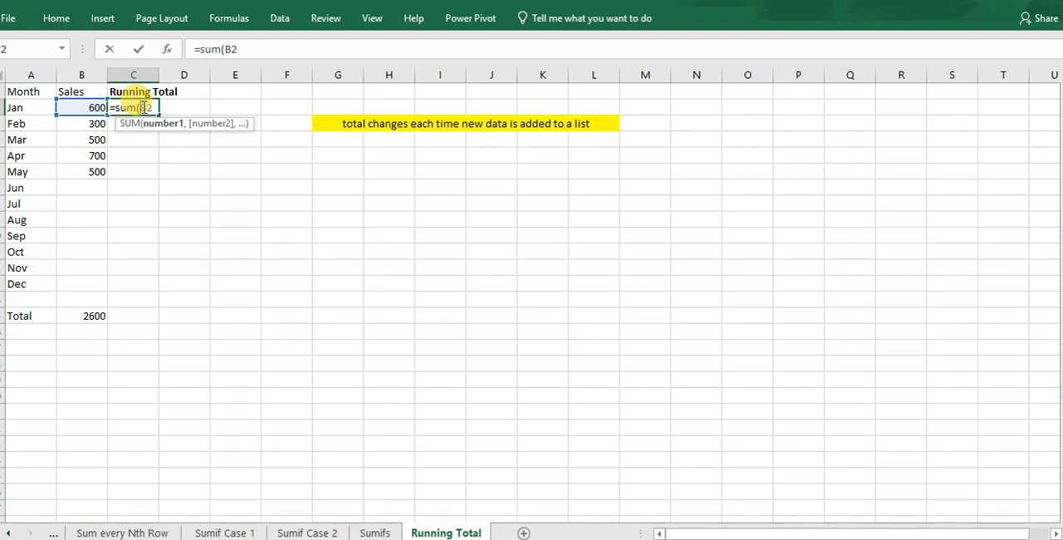
text($B$)
click(180, 108)
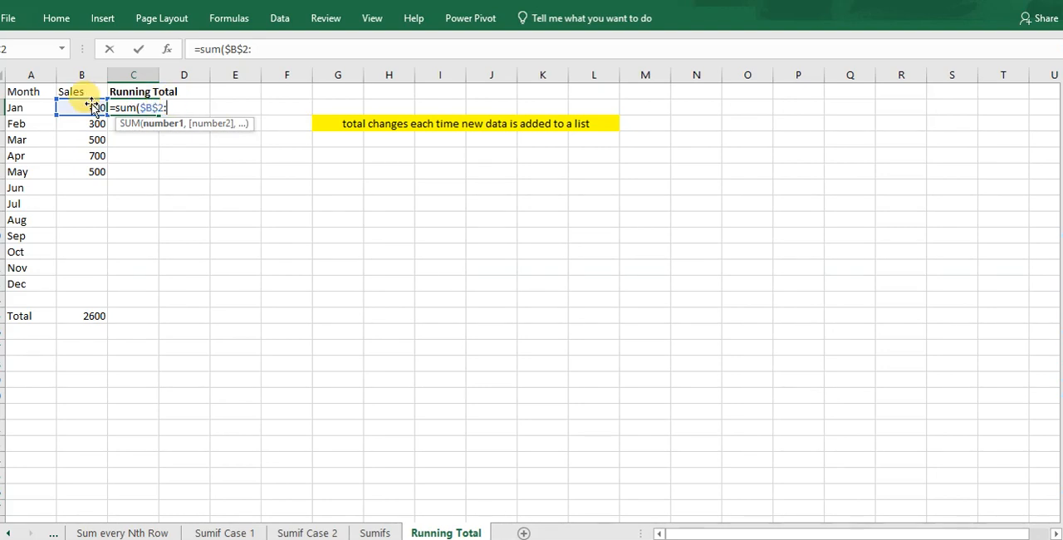
text(:)
click(81, 108)
text())
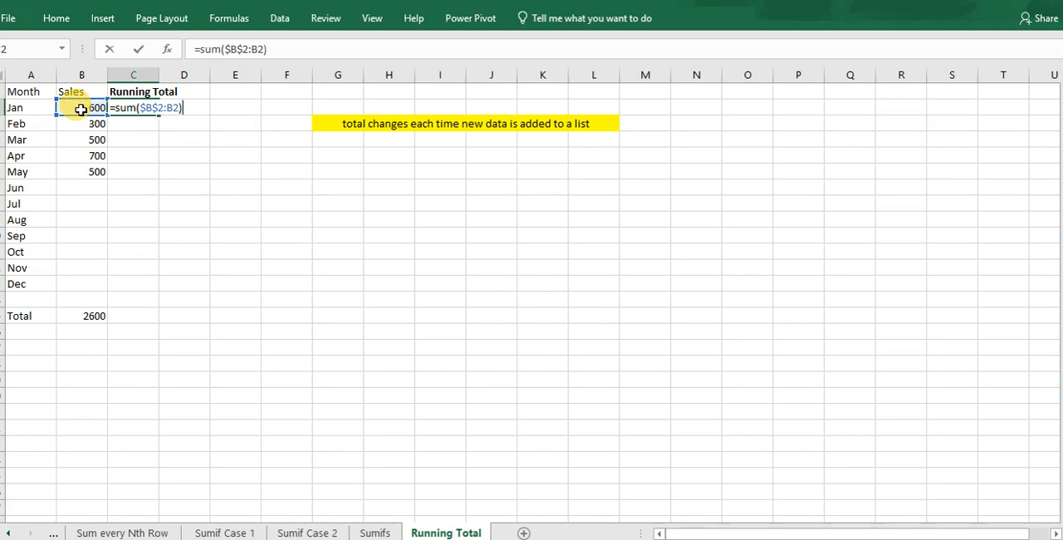
key(Return)
Fill the running total formula from C2 down the column through C14.
click(144, 108)
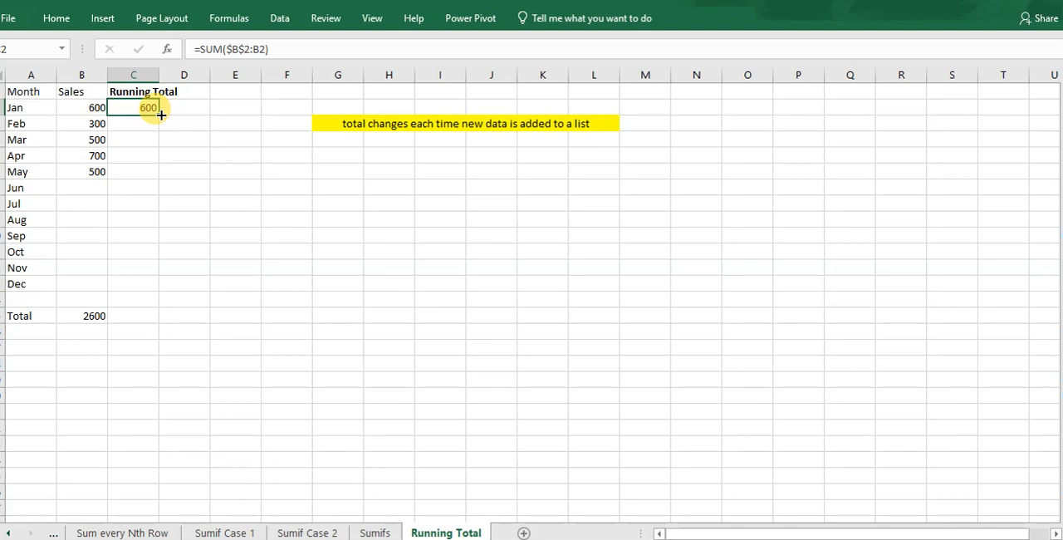
mouse_move(160, 115)
mouse_down()
mouse_move(152, 202)
mouse_move(161, 305)
mouse_up()
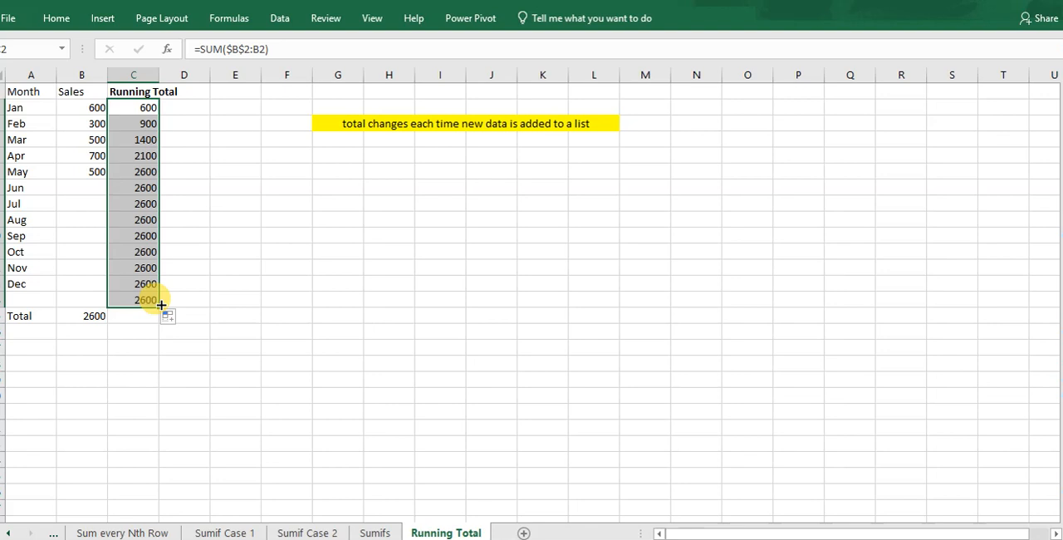
click(120, 186)
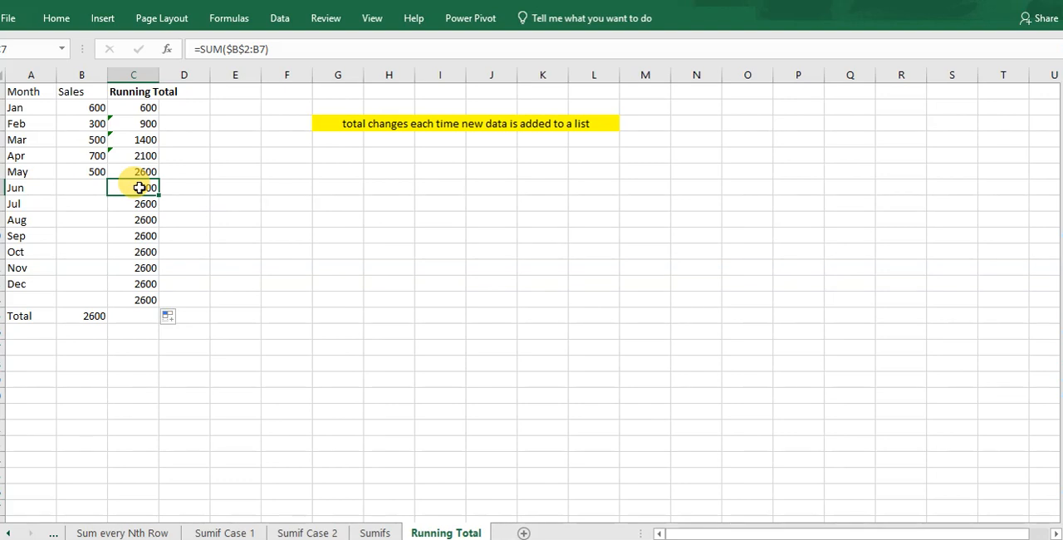
Enter the June to August sales in B7:B9 as 300, 500 and 600.
click(89, 190)
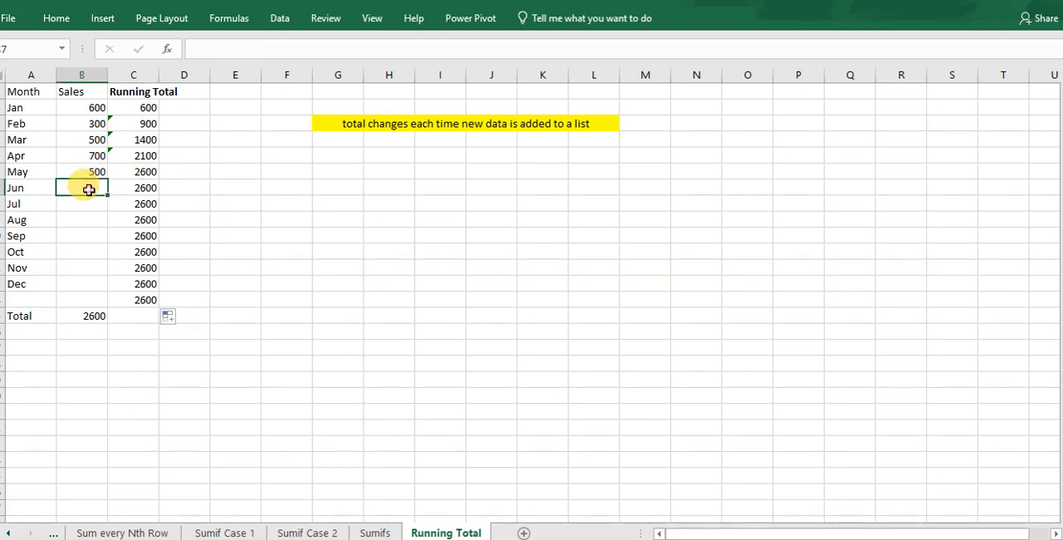
click(82, 108)
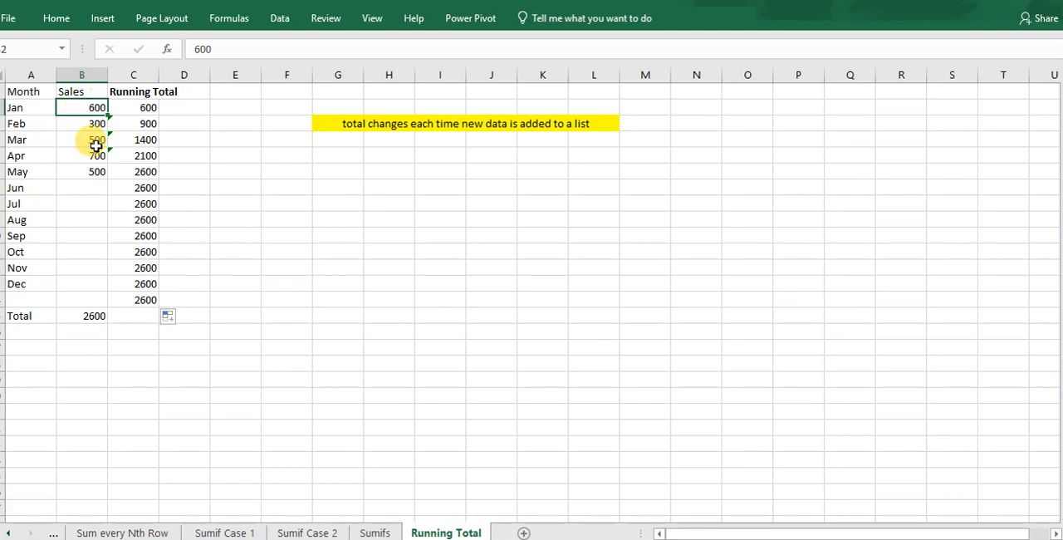
click(76, 186)
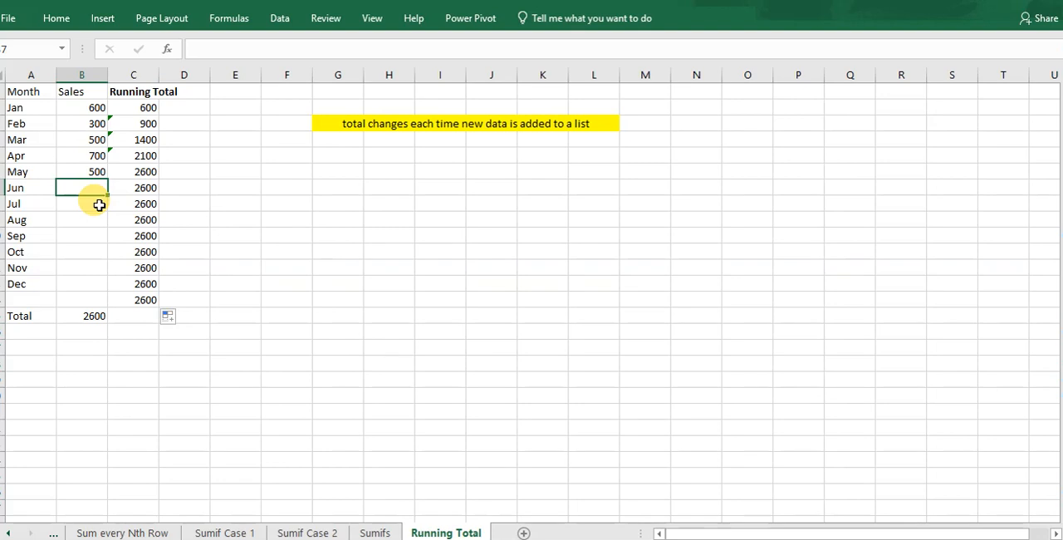
text(300)
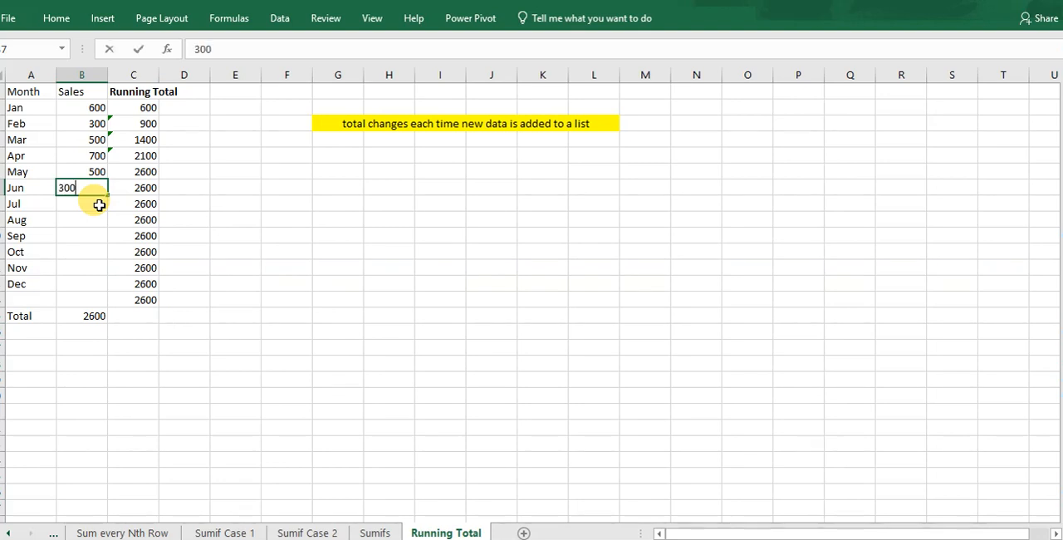
key(Return)
text(500)
key(Return)
text(600)
key(Return)
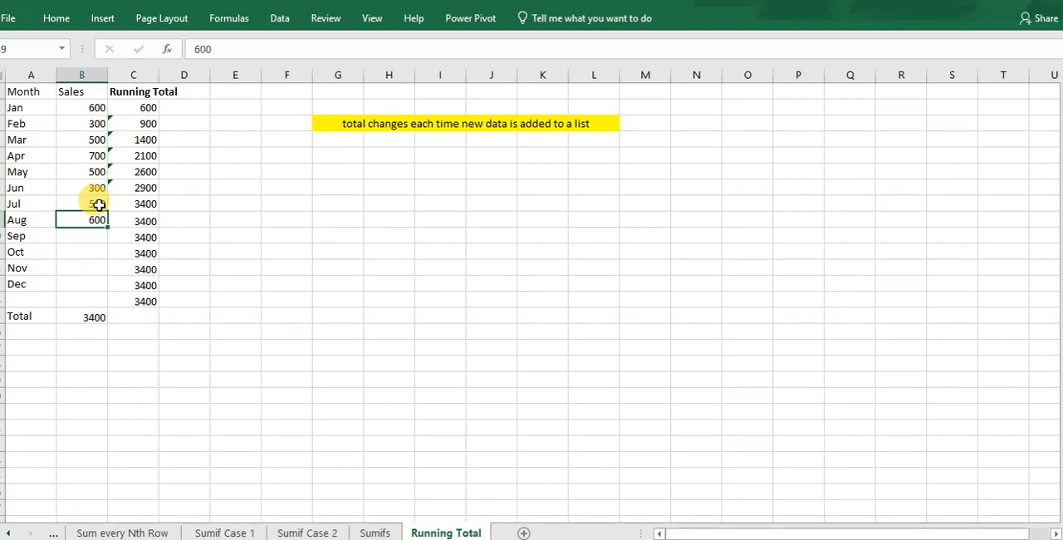
Enter the September to December sales in B10:B13 as 3400, 500, 500 and 600.
text(34)
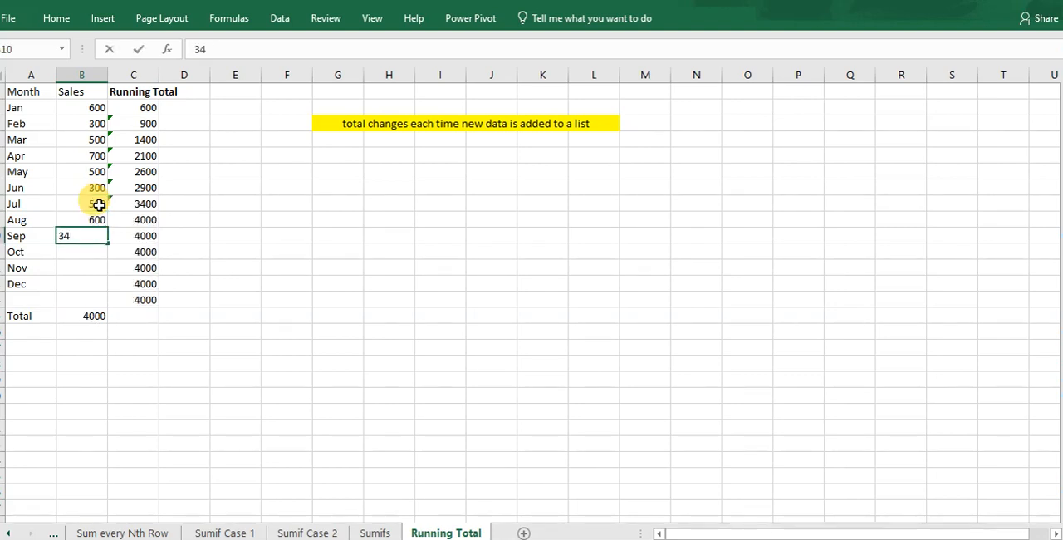
text(00)
key(Return)
text(500)
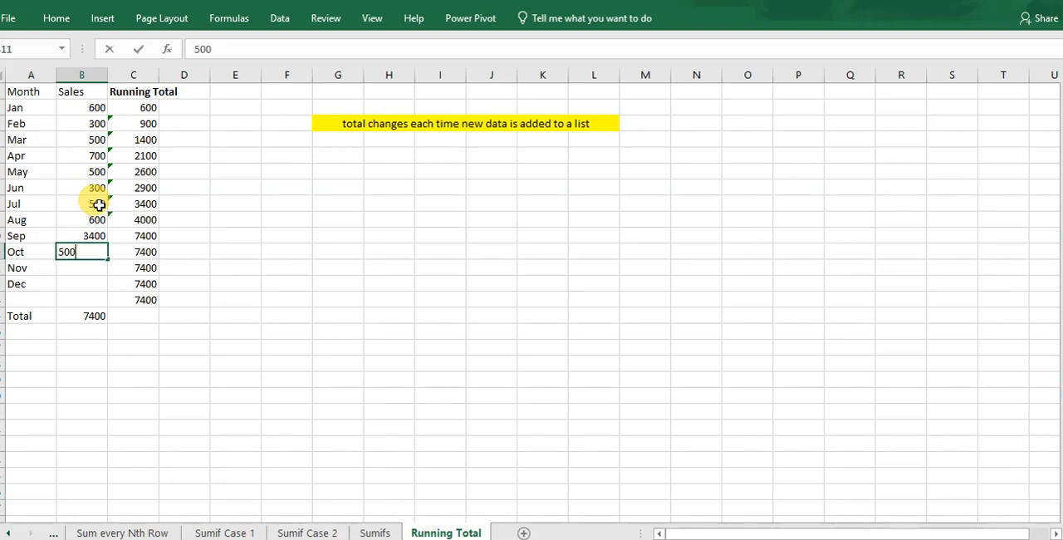
key(Return)
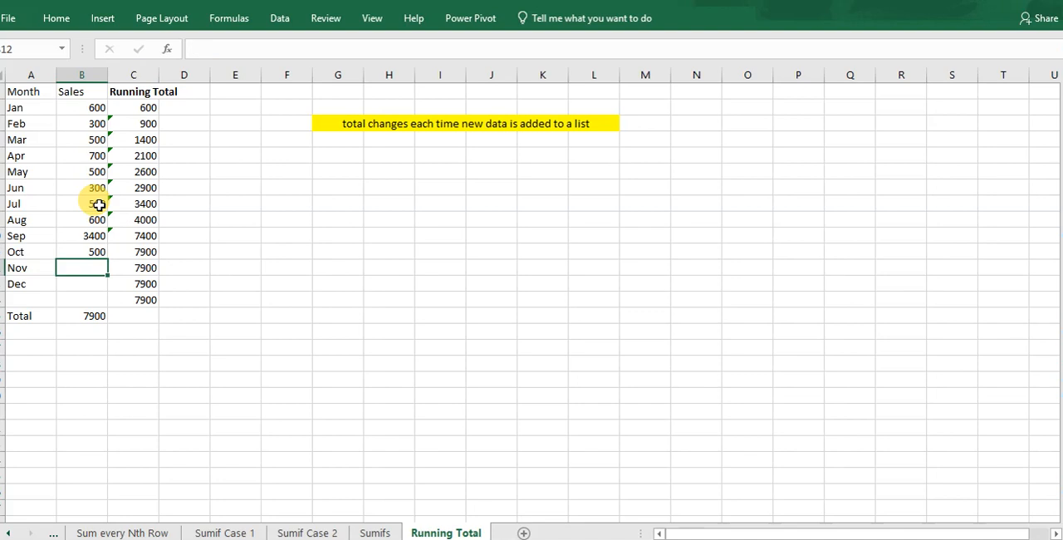
text(500)
key(Return)
text(600)
key(Return)
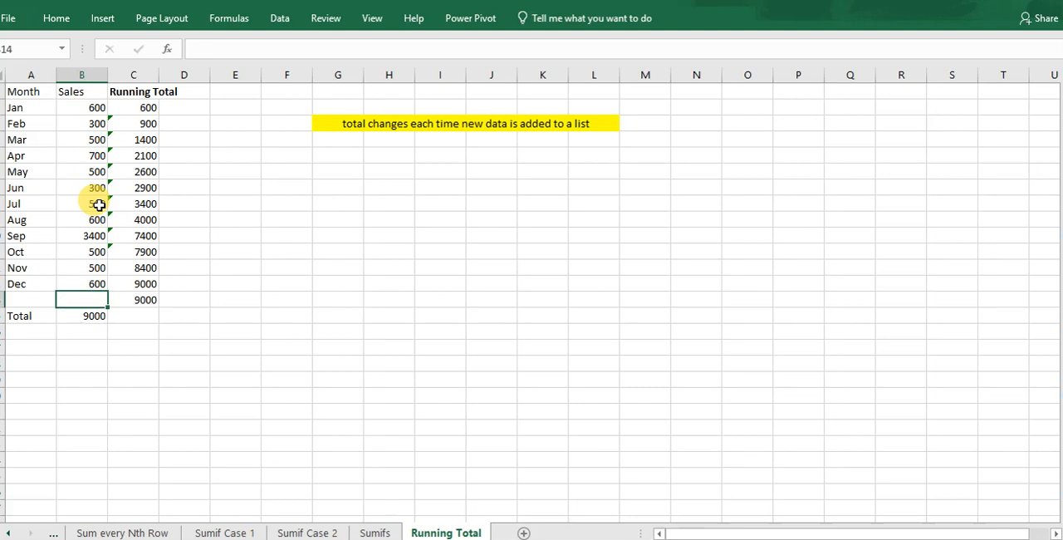